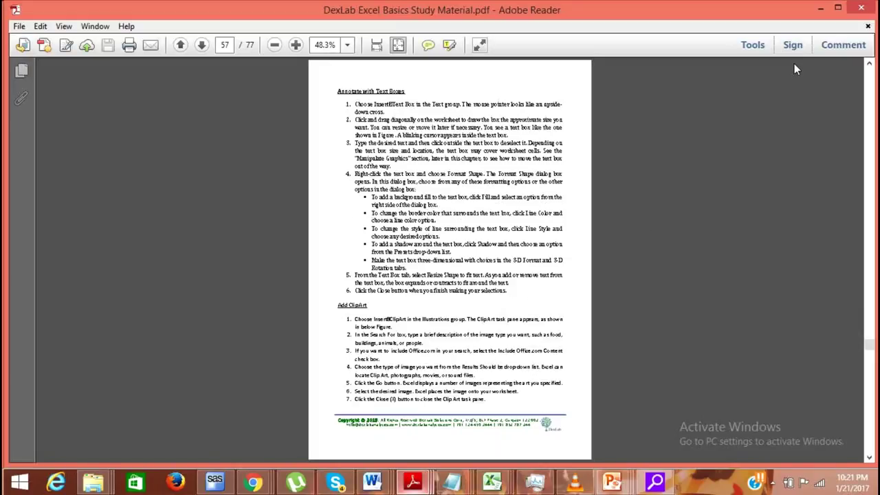
# - Hide and restore the DexLab Excel Basics study material PDF, then drag back to its cover page
pyautogui.click(820, 10)
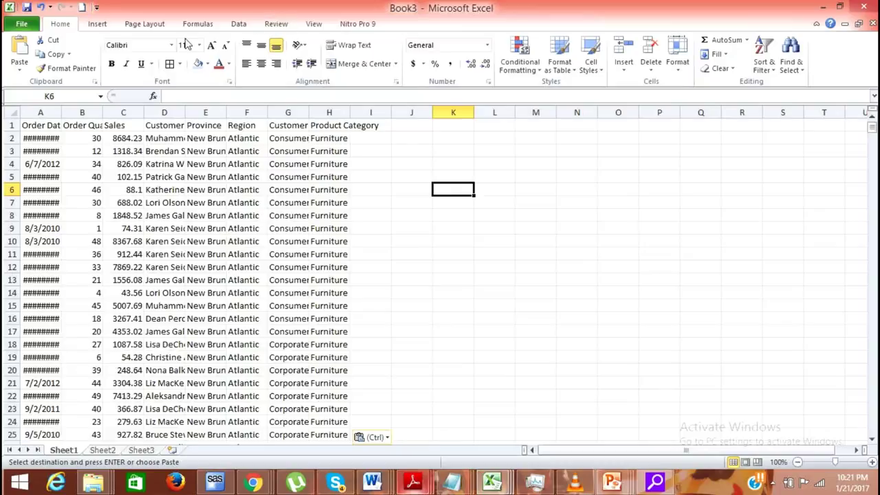
pyautogui.moveTo(434, 486)
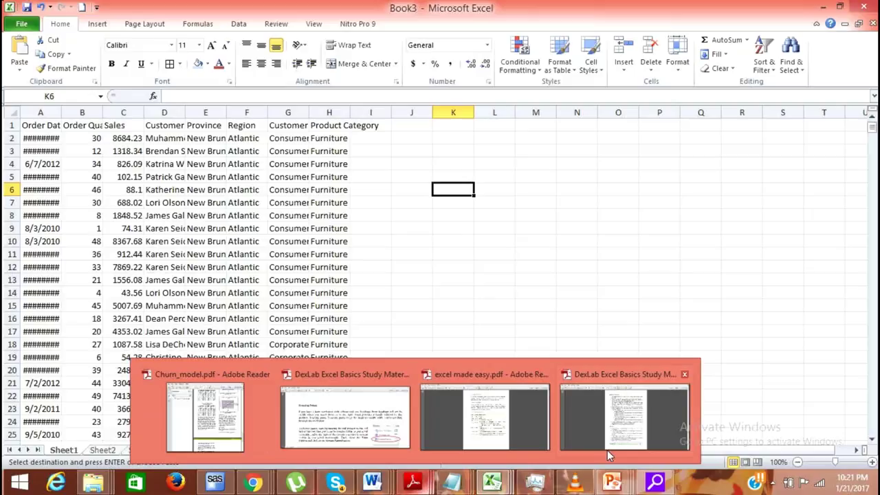
pyautogui.click(626, 432)
pyautogui.moveTo(868, 258); pyautogui.dragTo(869, 69)
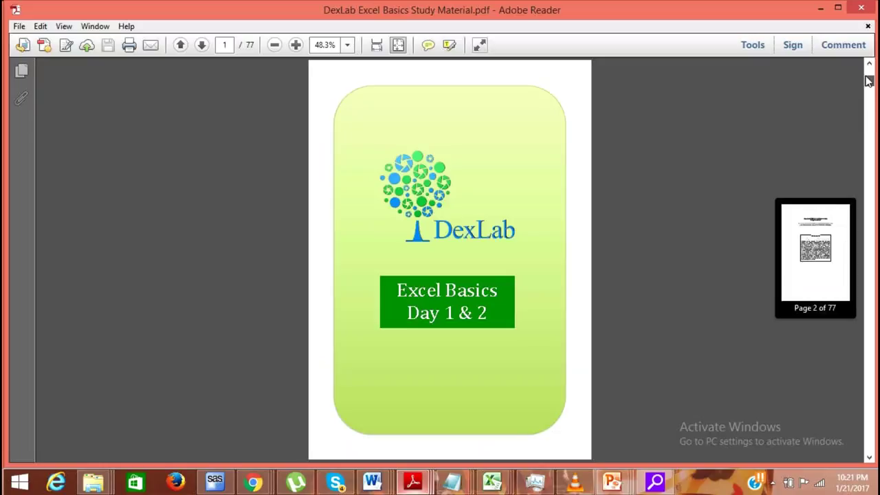
# - Scroll down to page 4 and enlarge it to 200% zoom
pyautogui.scroll(-10, 502, 338)
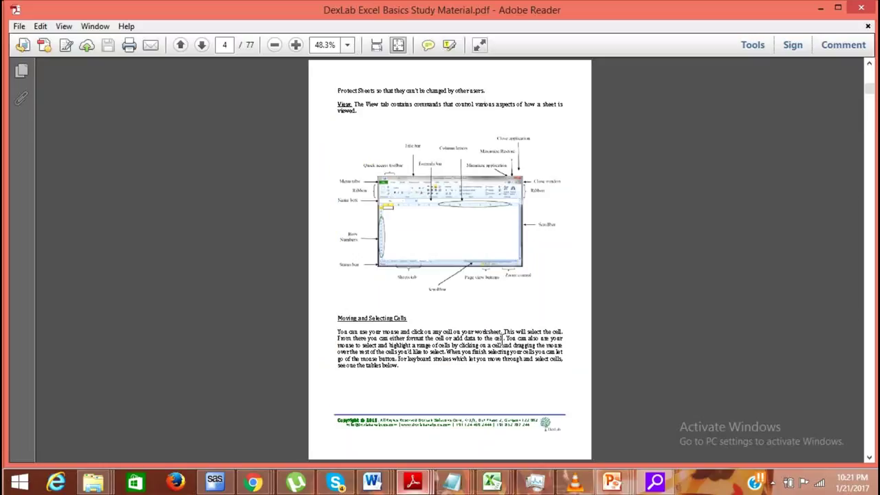
pyautogui.click(346, 47)
pyautogui.press('Escape')
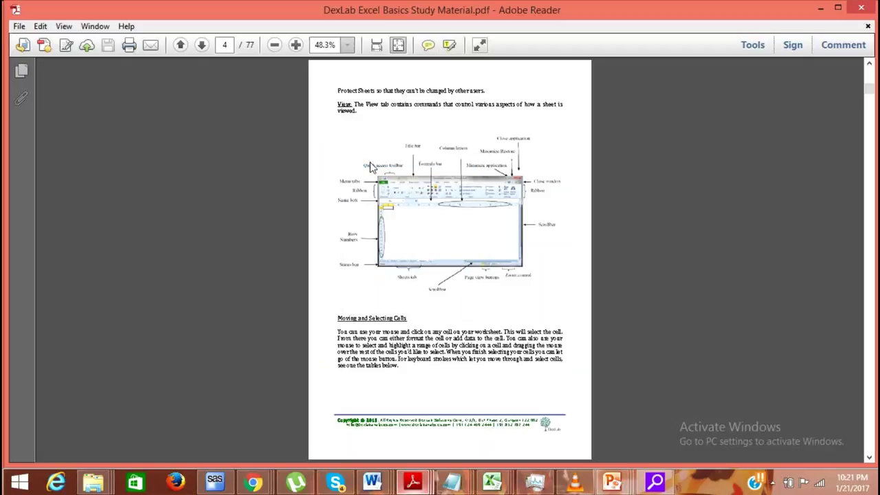
pyautogui.keyDown('ctrl'); pyautogui.scroll(7, 370, 167); pyautogui.keyUp('ctrl')
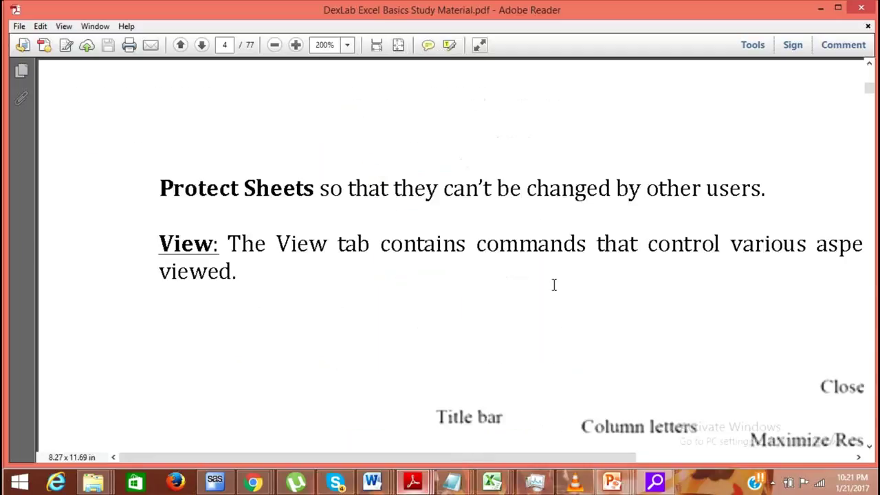
pyautogui.scroll(-1, 555, 284)
# - Return the zoom to 100% and step down page 4's Excel window diagram
pyautogui.click(348, 45)
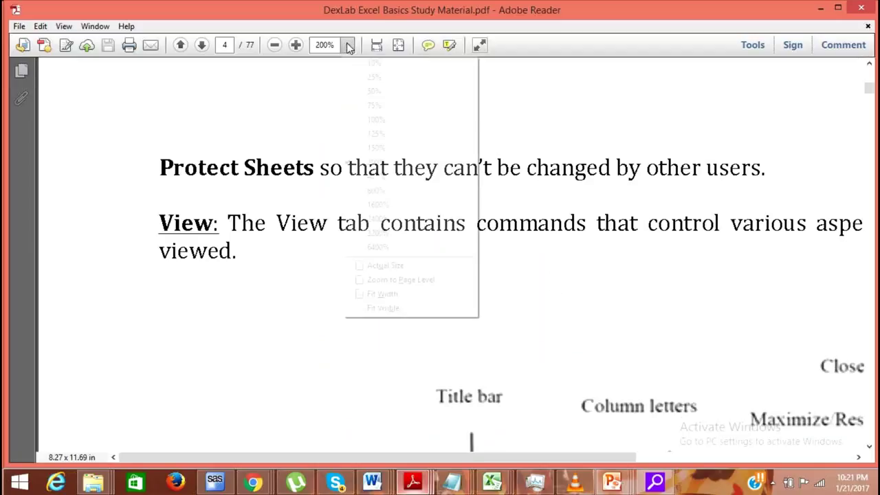
pyautogui.press('Escape')
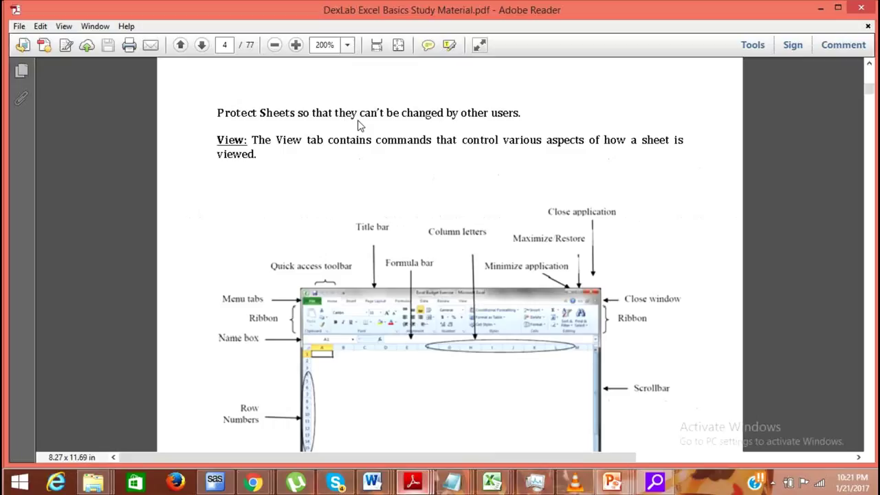
pyautogui.click(867, 460)
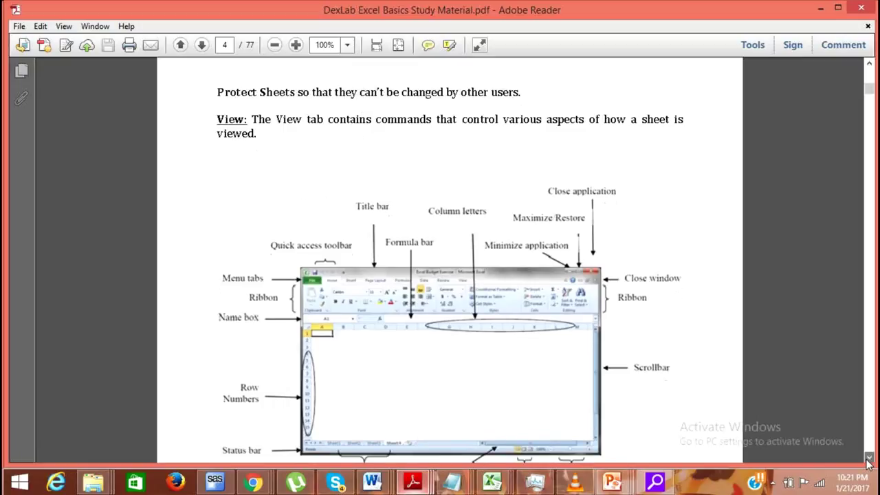
pyautogui.click(868, 460)
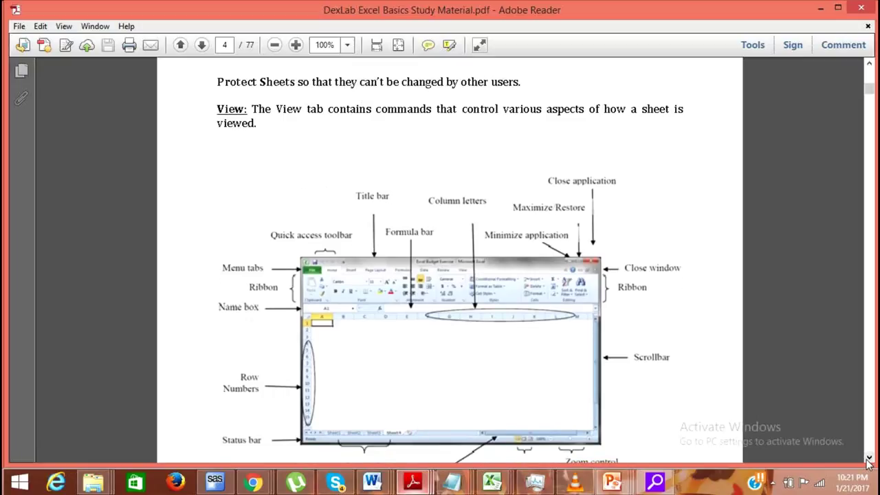
pyautogui.click(867, 459)
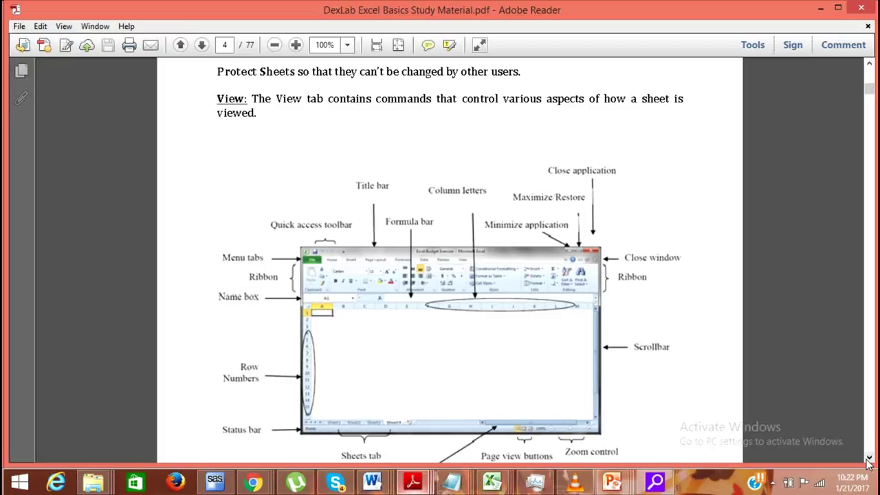
# - Switch to the Book3 sales workbook and select cell I6
pyautogui.moveTo(296, 485)
pyautogui.moveTo(413, 481)
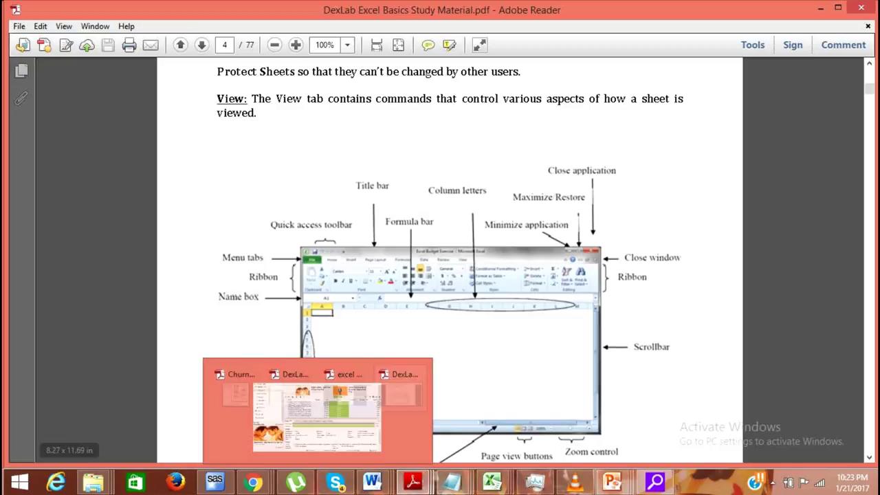
pyautogui.moveTo(504, 487)
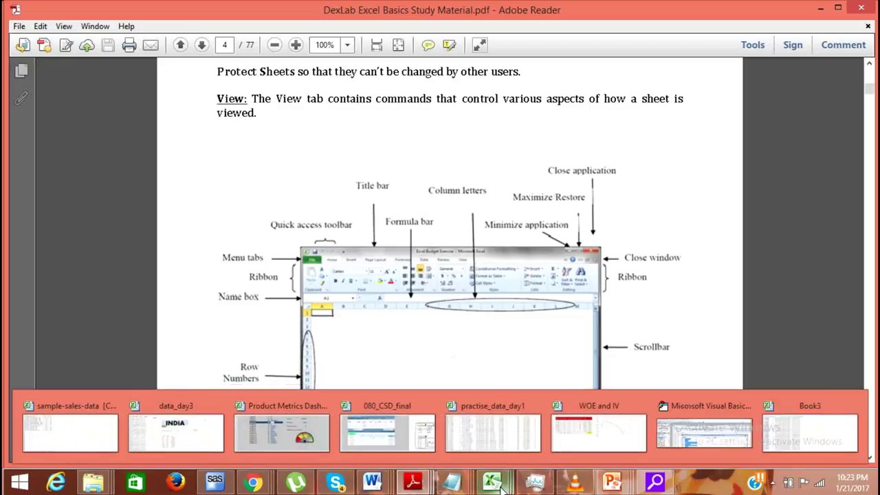
pyautogui.click(801, 434)
pyautogui.click(370, 189)
# - AutoFit columns A, C and D so order dates, sales and full customer names display
pyautogui.click(62, 111)
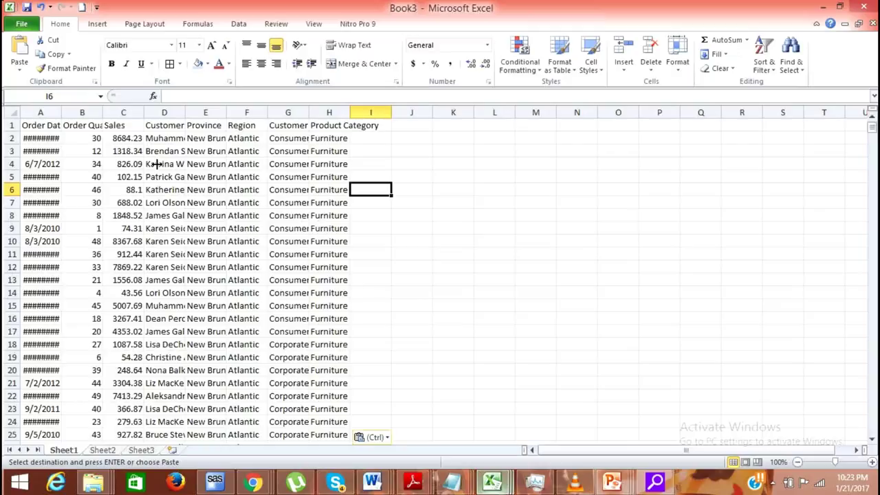
pyautogui.click(165, 228)
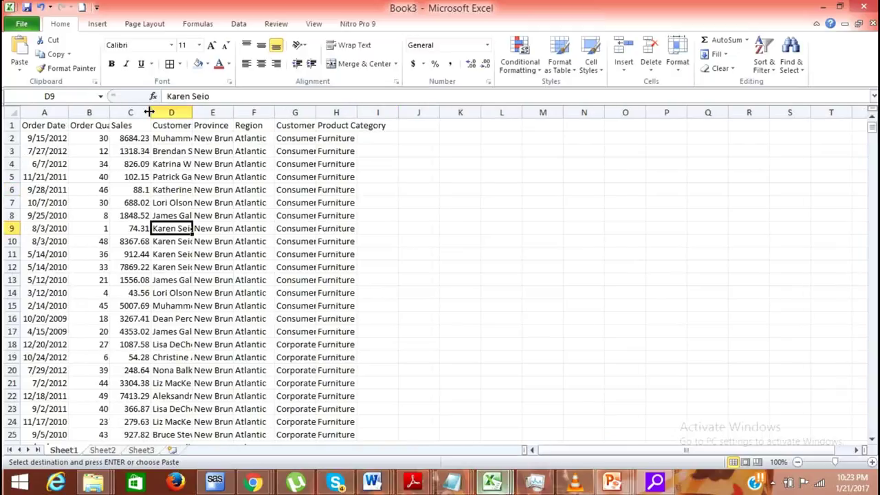
pyautogui.click(148, 111)
pyautogui.doubleClick(150, 112)
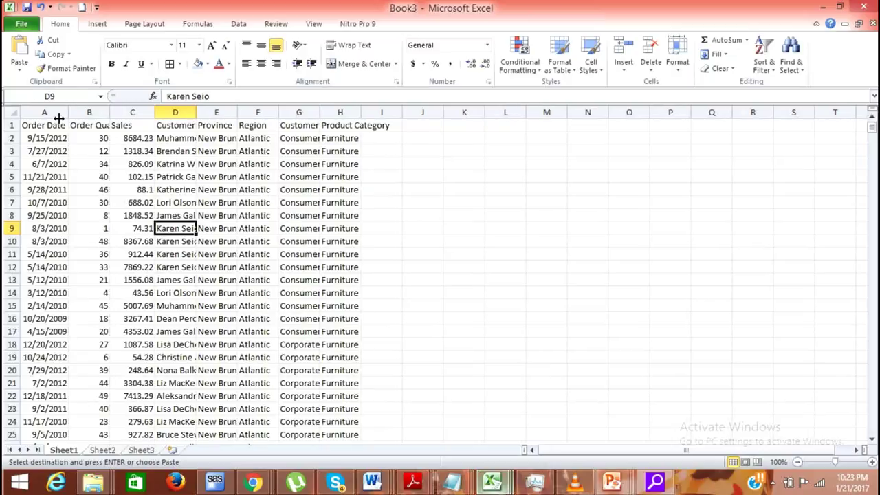
pyautogui.hotkey('alt', 'h')
pyautogui.press('o')
pyautogui.press('i')
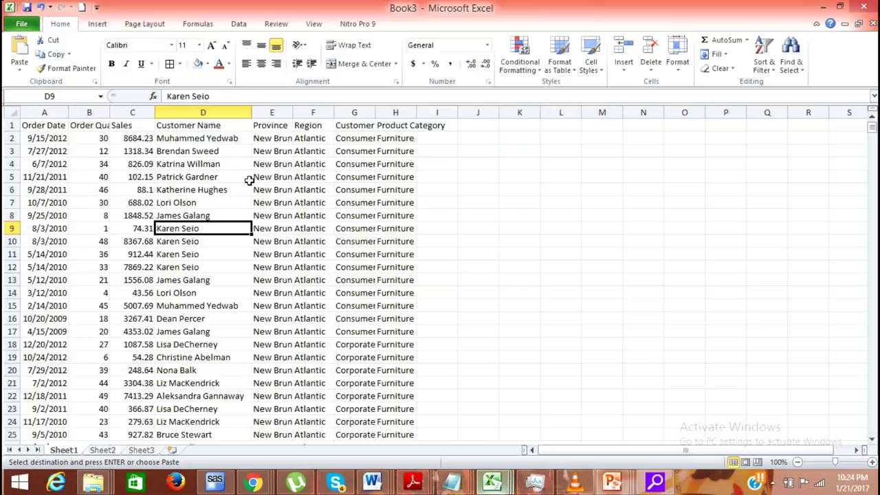
pyautogui.click(44, 129)
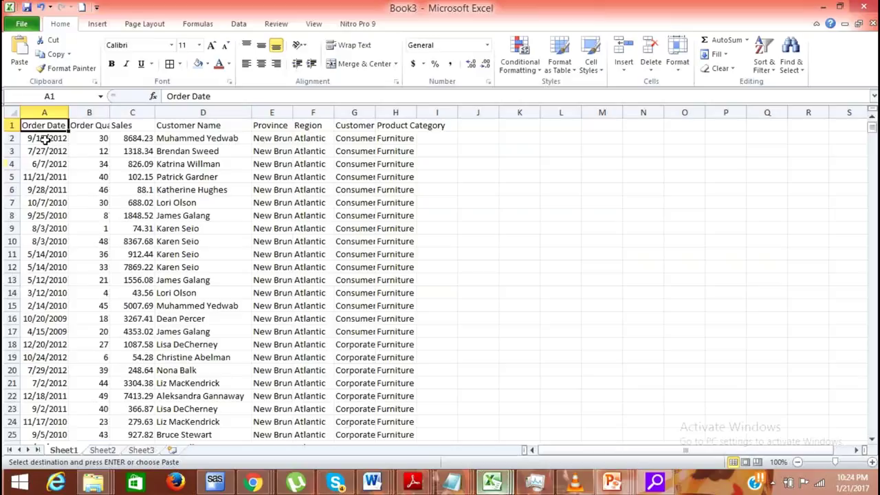
pyautogui.click(44, 139)
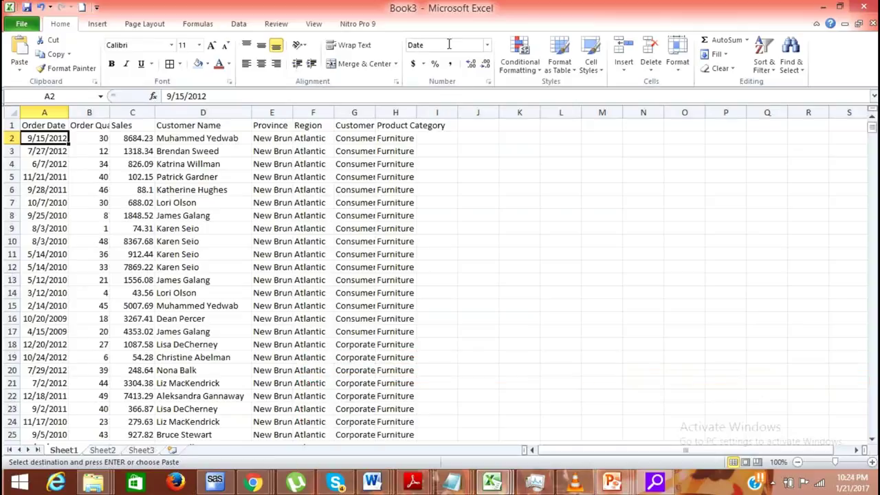
pyautogui.moveTo(254, 484)
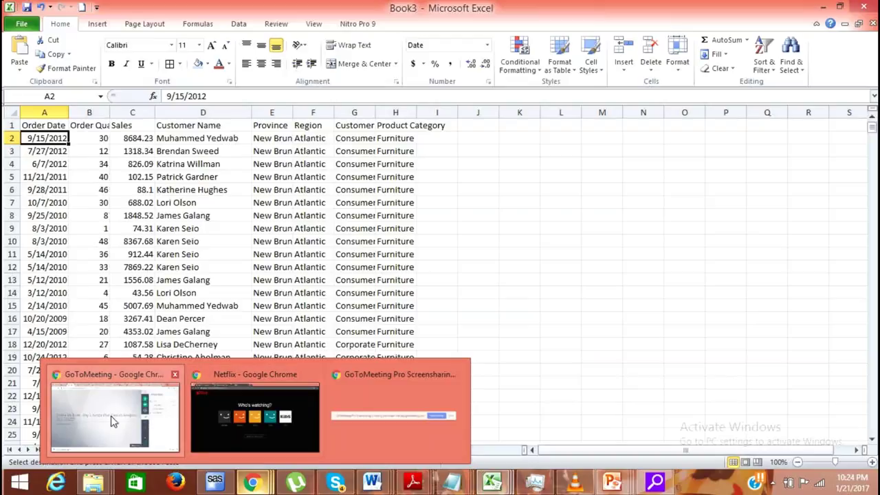
# - Switch to GoToMeeting and browse its settings, extra options and attendee list
pyautogui.click(114, 421)
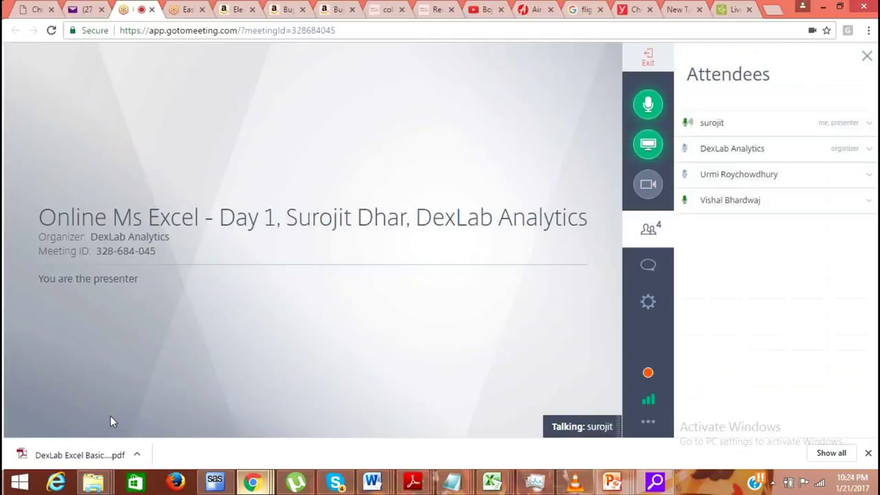
pyautogui.click(650, 306)
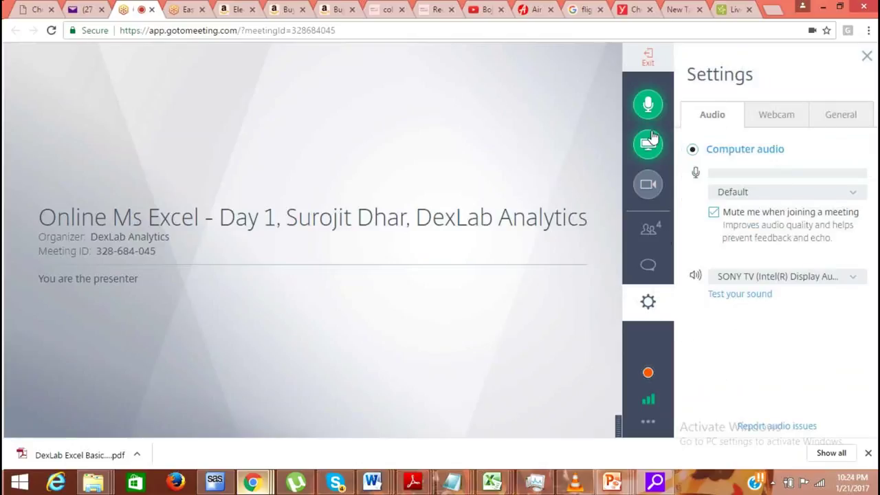
pyautogui.click(648, 426)
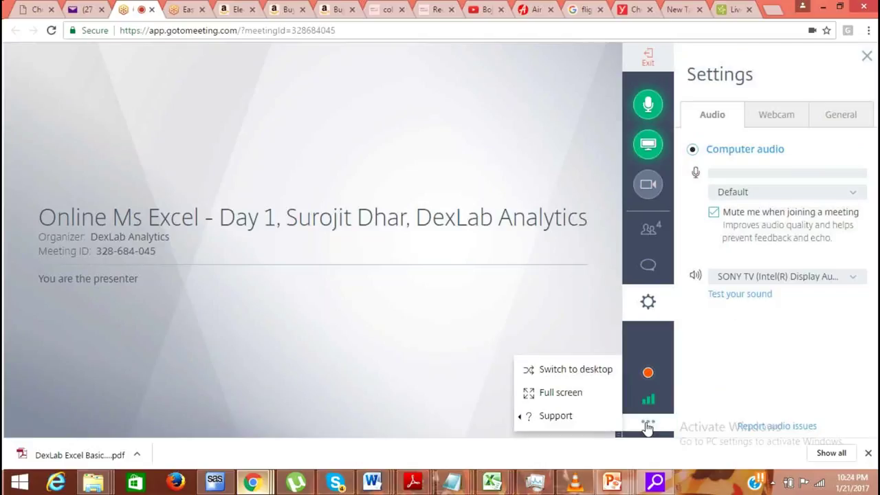
pyautogui.click(530, 327)
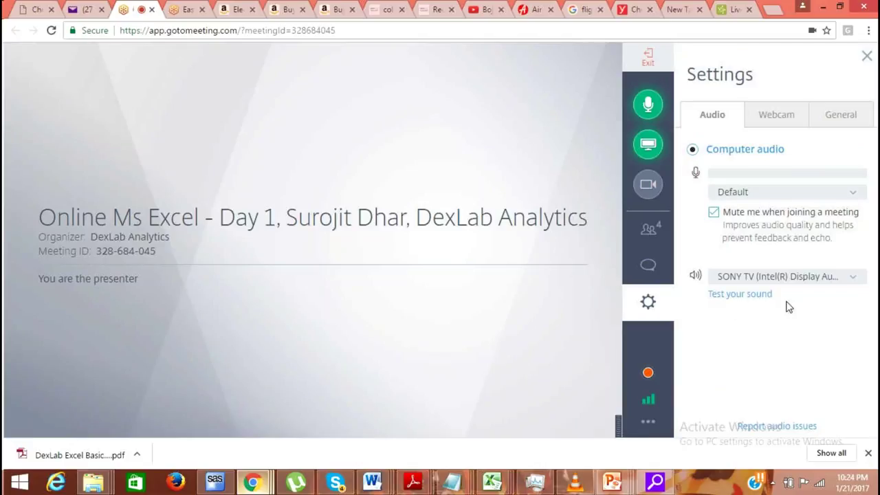
pyautogui.click(830, 117)
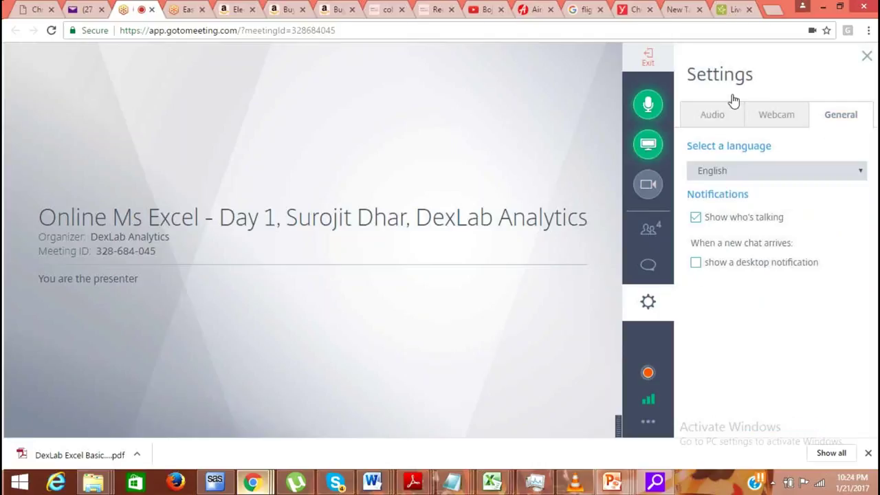
pyautogui.click(648, 230)
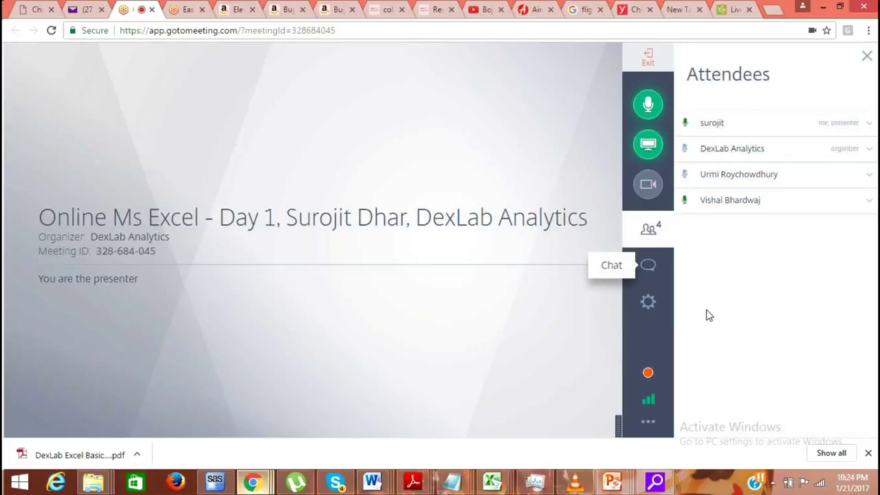
# - Check the attendee list again, then minimise the meeting window to return to Excel
pyautogui.rightClick(789, 269)
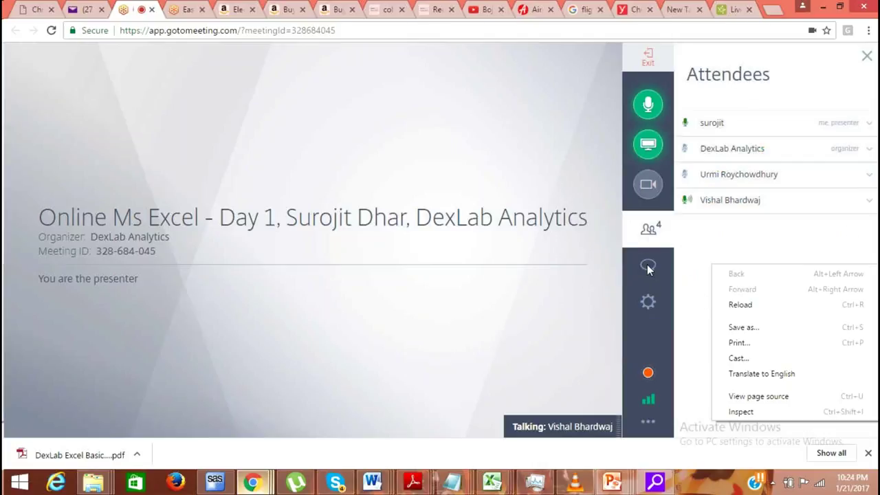
pyautogui.click(647, 306)
pyautogui.click(647, 308)
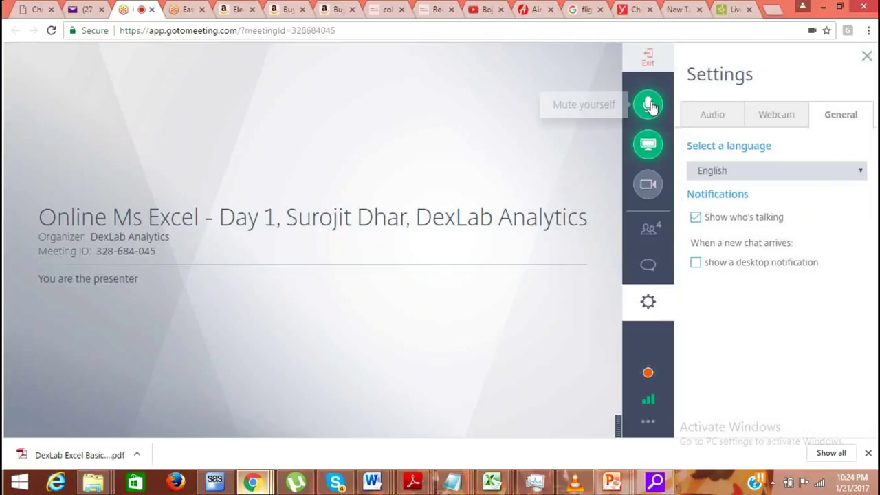
pyautogui.click(648, 230)
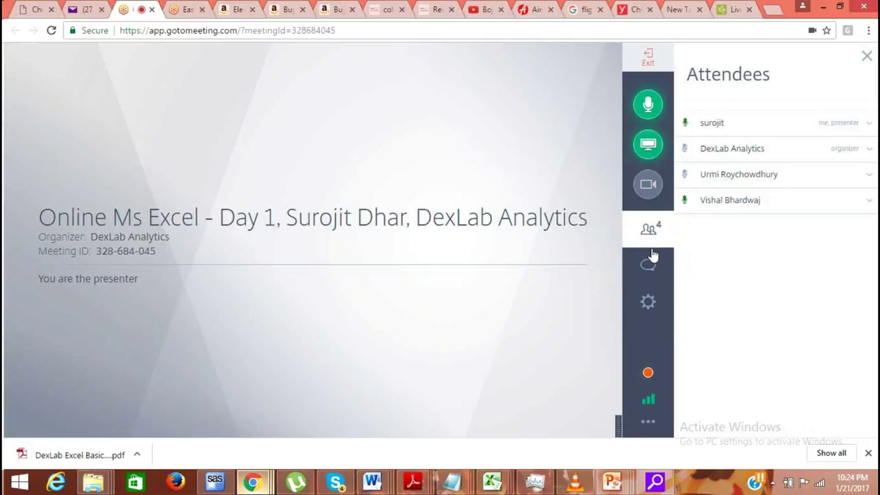
pyautogui.rightClick(817, 384)
pyautogui.click(563, 344)
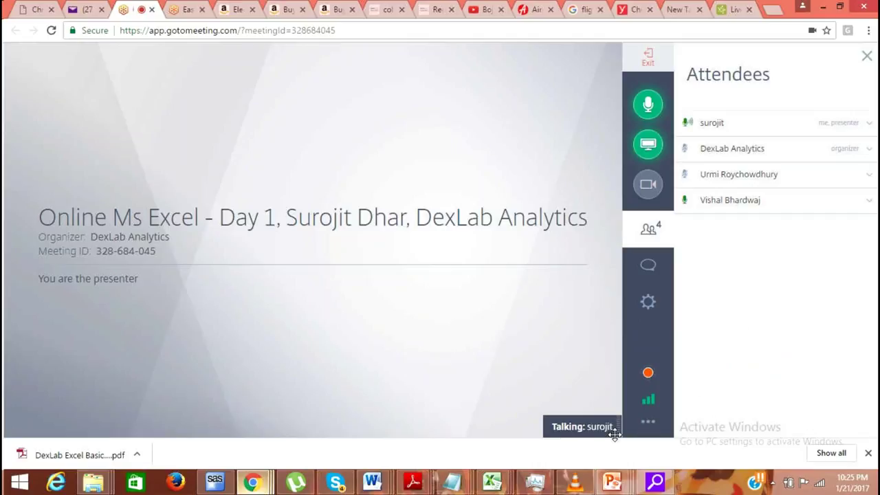
pyautogui.click(825, 8)
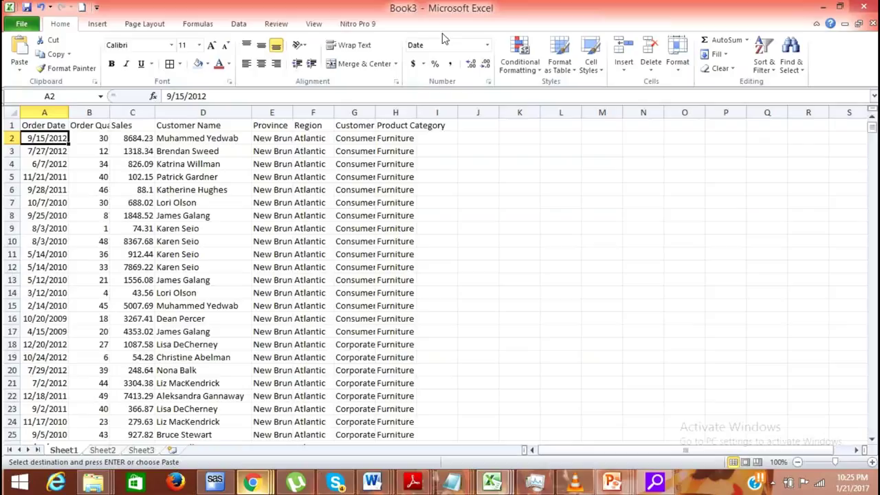
# - Give Order Quantity and Sales (B2:C1081) the Number format, centred
pyautogui.click(85, 141)
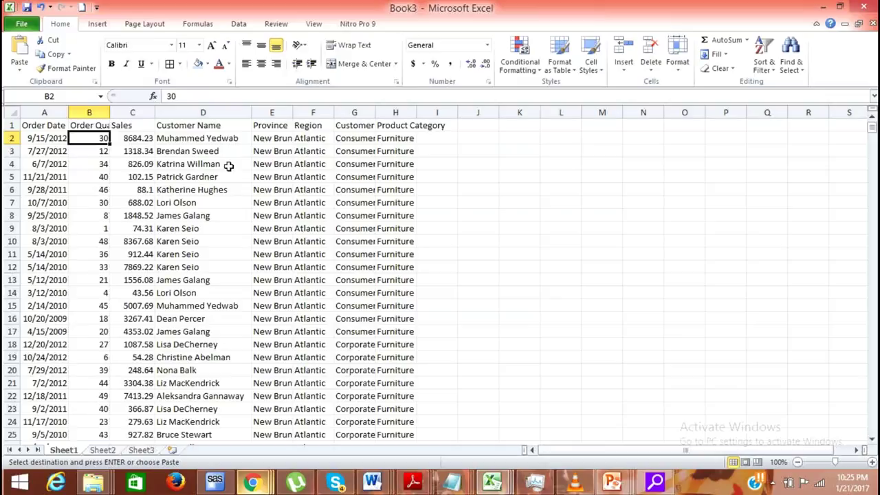
pyautogui.click(134, 147)
pyautogui.click(133, 140)
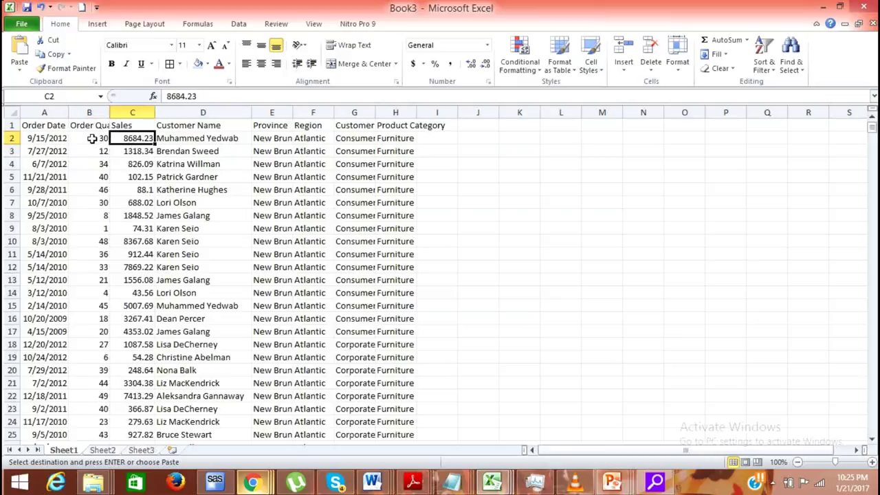
pyautogui.click(91, 138)
pyautogui.hotkey('shift', 'Right')
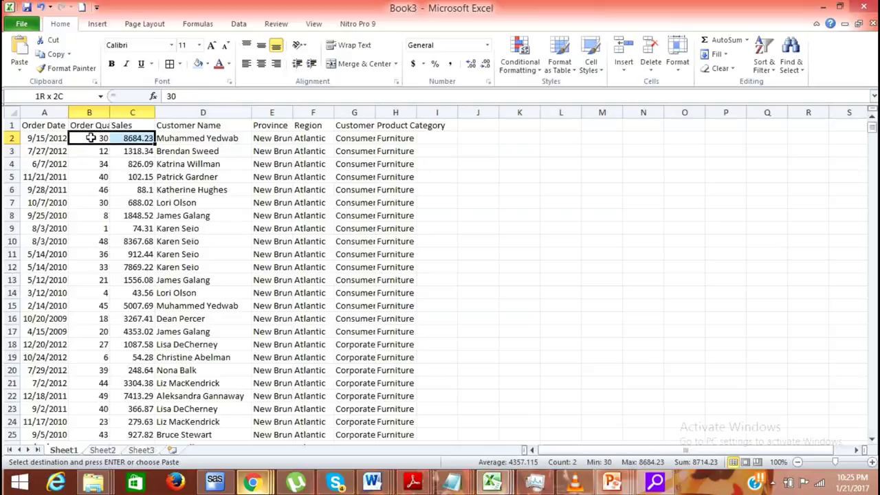
pyautogui.hotkey('ctrl', 'shift', 'Down')
pyautogui.click(486, 45)
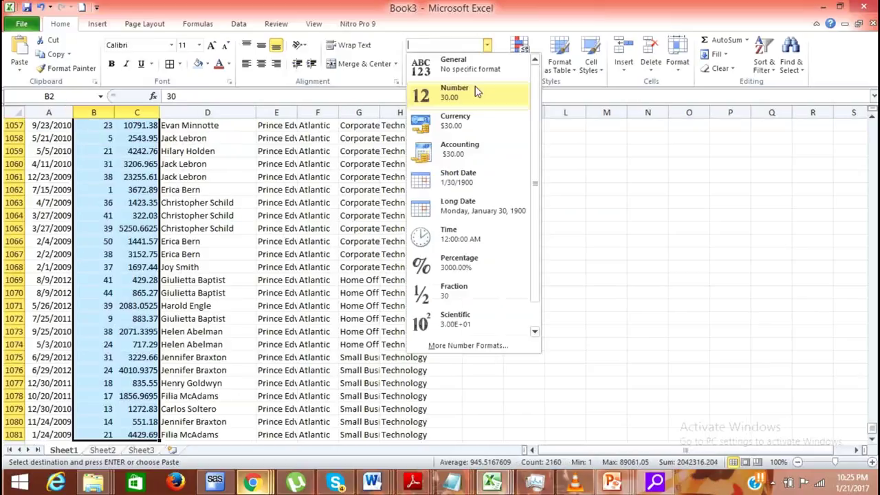
pyautogui.click(475, 86)
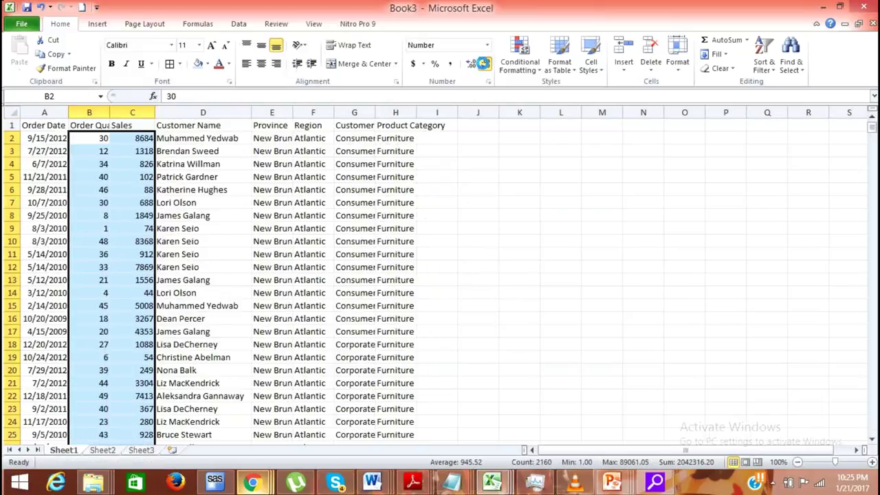
pyautogui.click(261, 64)
# - Apply the Text format to the first customer name in D2
pyautogui.click(220, 137)
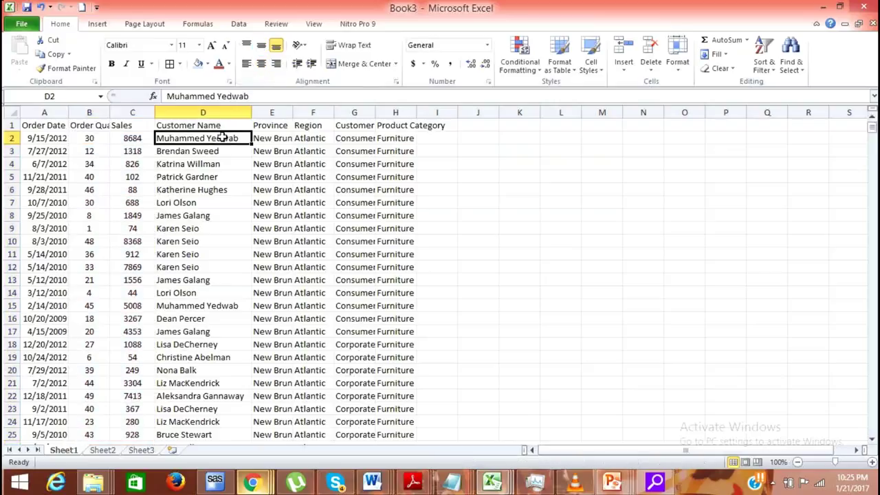
pyautogui.click(487, 46)
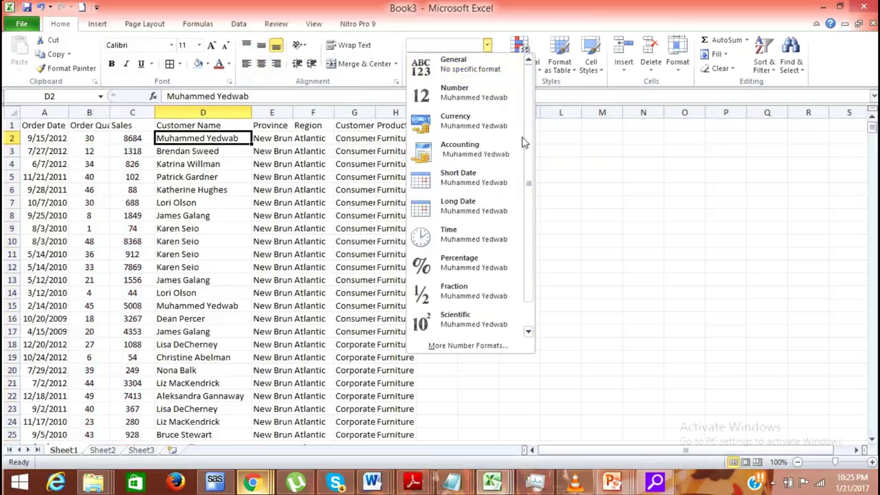
pyautogui.scroll(-1, 522, 141)
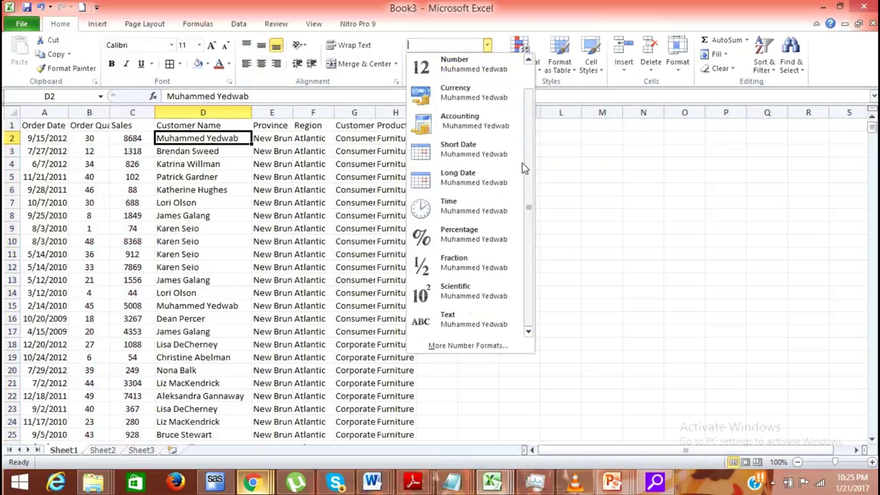
pyautogui.click(487, 326)
pyautogui.click(200, 189)
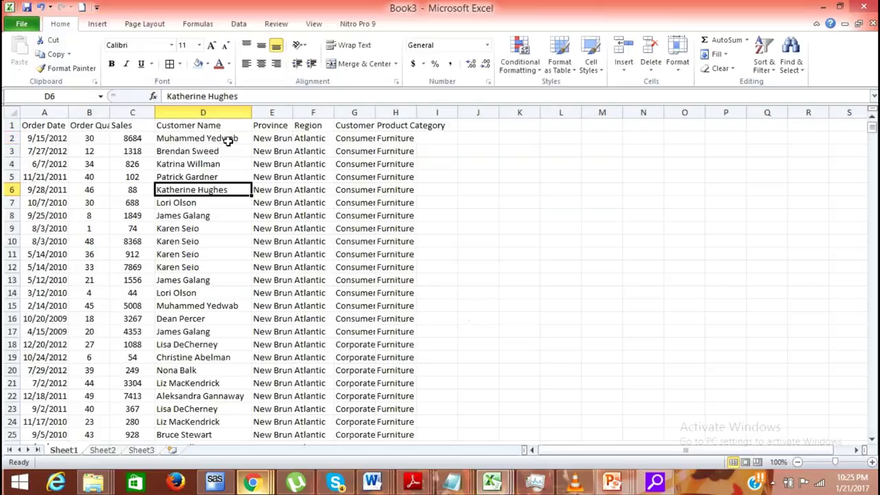
pyautogui.click(232, 137)
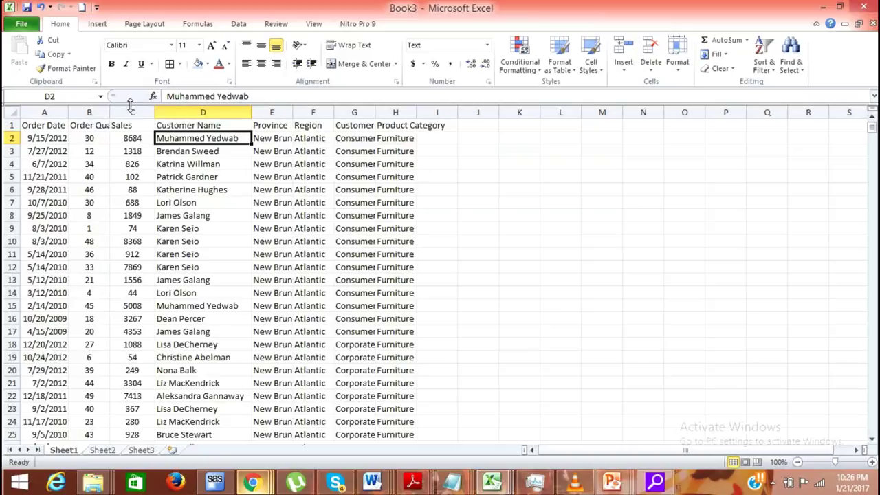
pyautogui.click(55, 126)
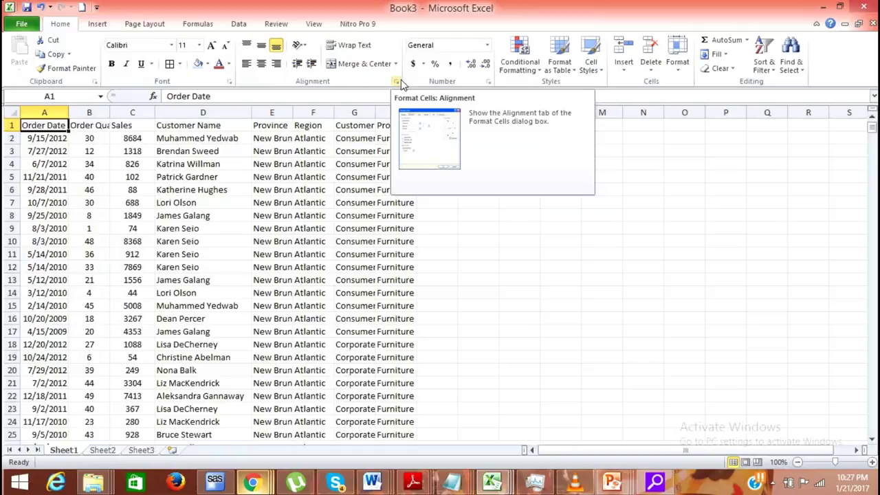
# - Copy 'New Brunswick' from E2 into cell B2 of Sheet2
pyautogui.click(437, 241)
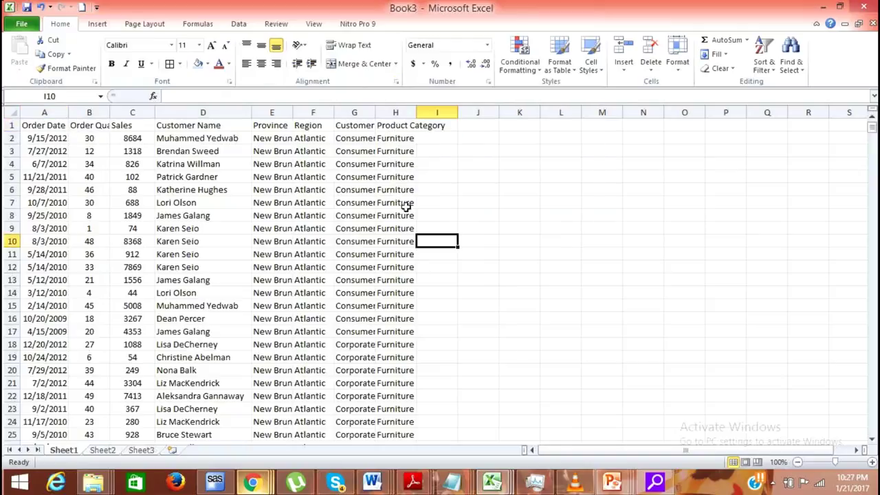
pyautogui.click(292, 139)
pyautogui.hotkey('ctrl', 'c')
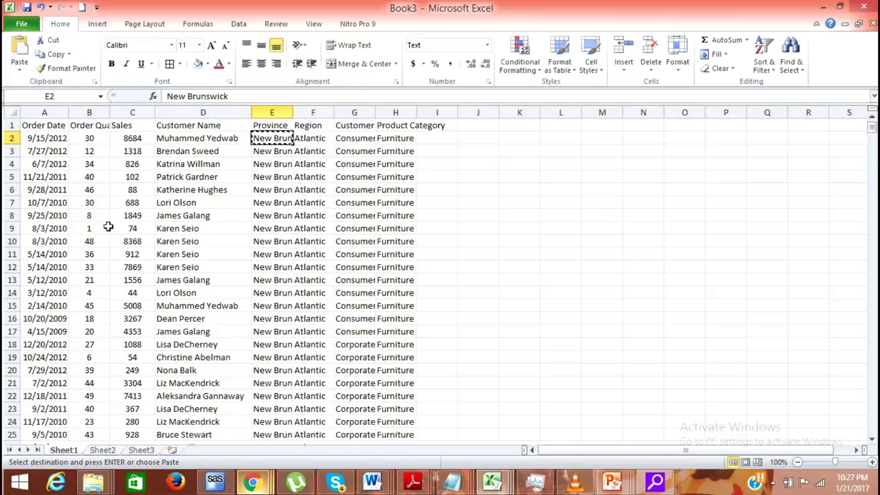
pyautogui.hotkey('ctrl', 'pagedown')
pyautogui.click(68, 138)
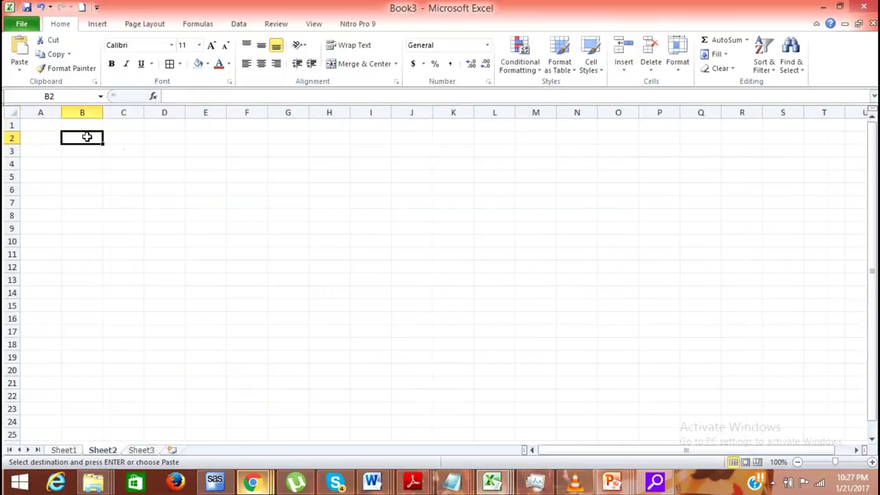
pyautogui.click(14, 48)
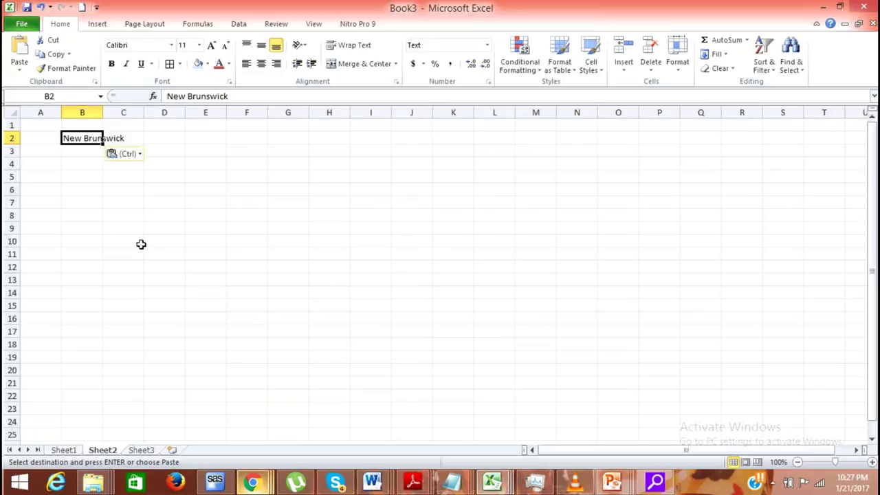
pyautogui.click(82, 215)
pyautogui.click(78, 141)
# - Enter the letter string 'glqhgwllgdlDG/F' in C2
pyautogui.click(120, 139)
pyautogui.write('glqhgwllgdlDG/F')
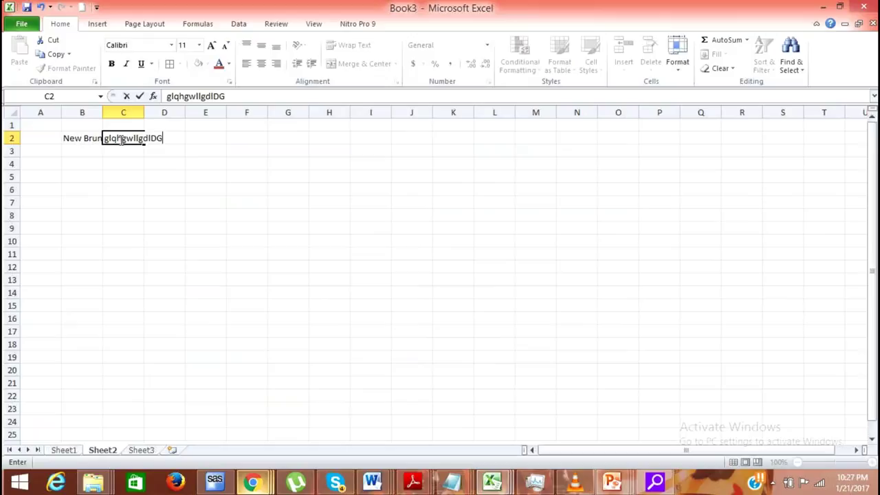
pyautogui.click(132, 186)
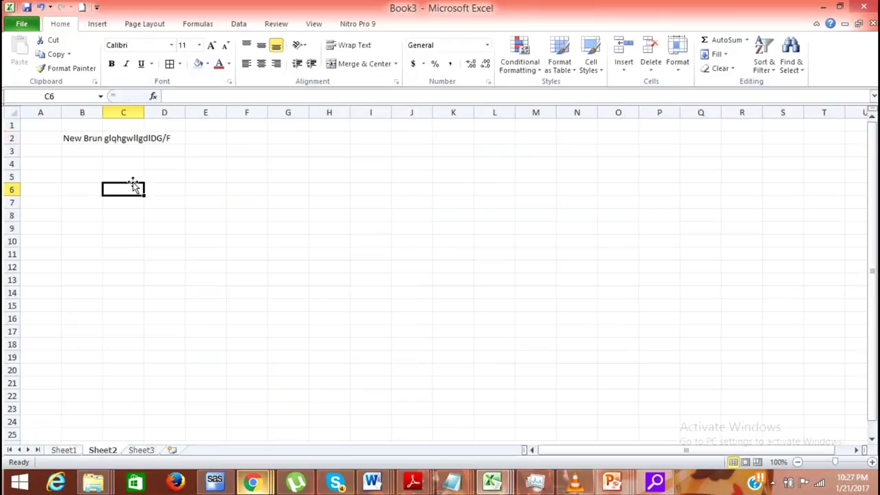
# - Select all cells, AutoFit columns B and C, then select B2:C2
pyautogui.click(90, 140)
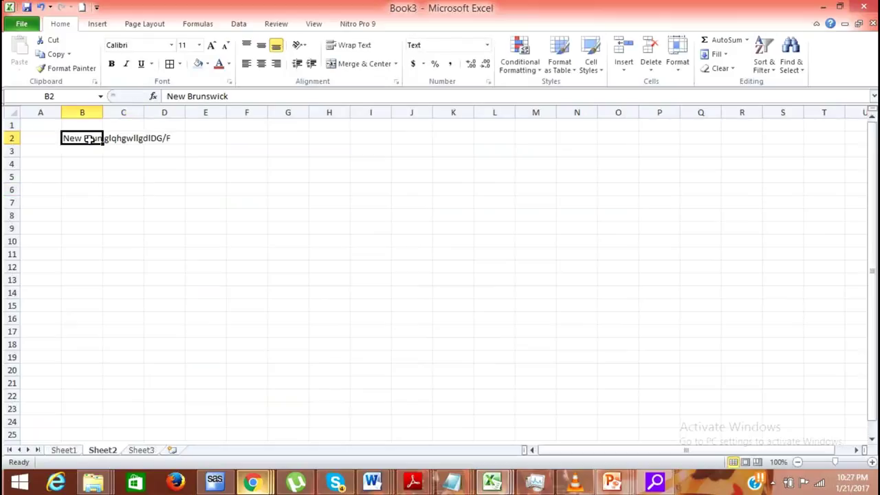
pyautogui.click(11, 112)
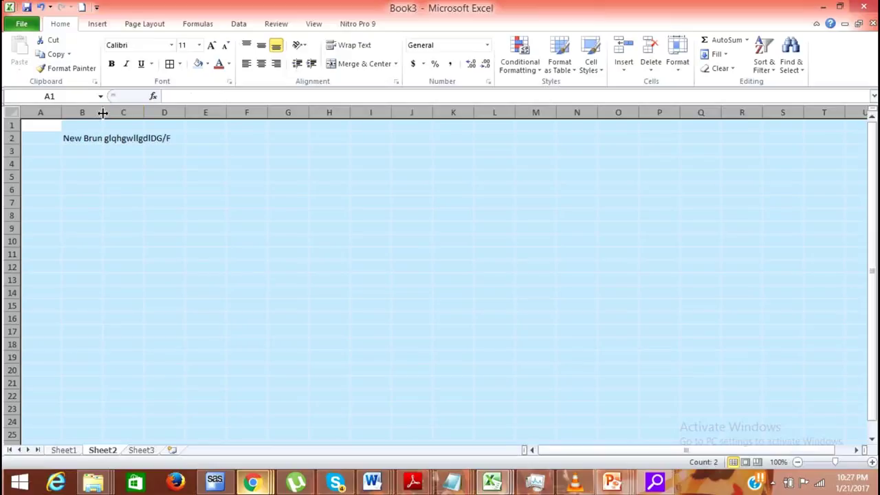
pyautogui.doubleClick(102, 113)
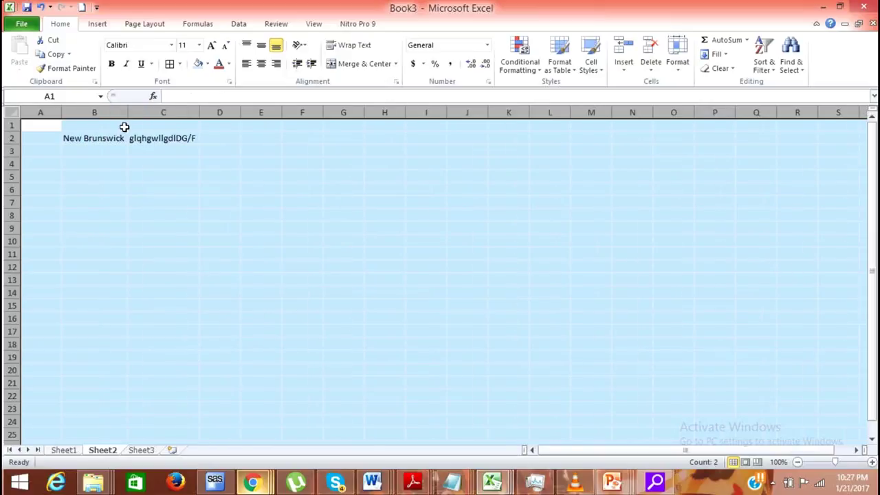
pyautogui.moveTo(124, 138); pyautogui.dragTo(146, 141)
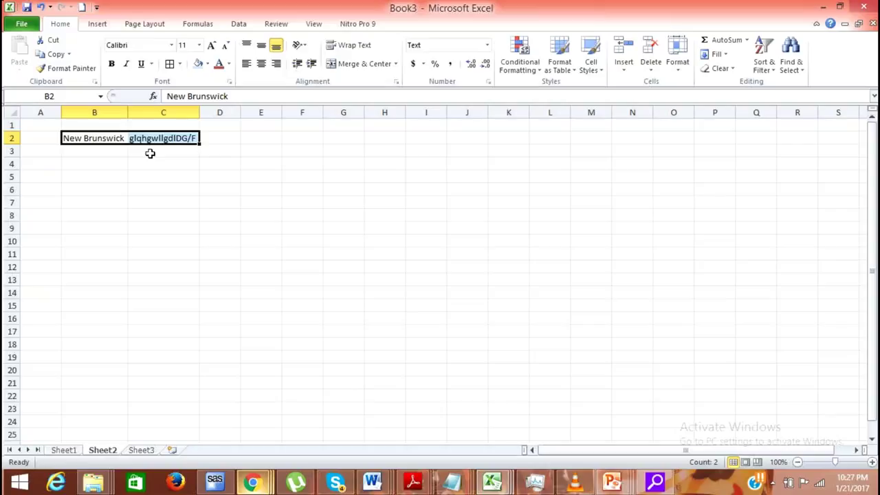
# - Fill D2 through G2 with ';' and three random letter strings
pyautogui.press('Right')
pyautogui.press('Right')
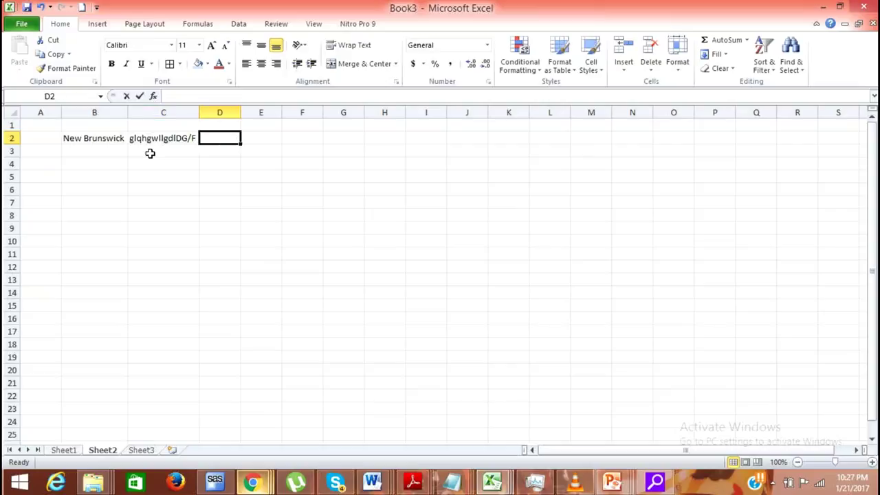
pyautogui.write(';')
pyautogui.press('Right')
pyautogui.write('HQD;HD;HDHdhFDJ')
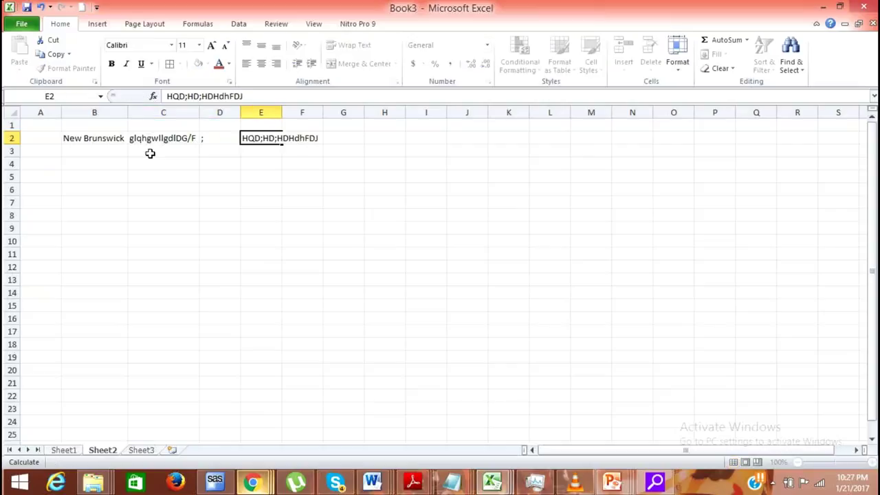
pyautogui.press('Right')
pyautogui.write("J'WJFQFJW'QJF")
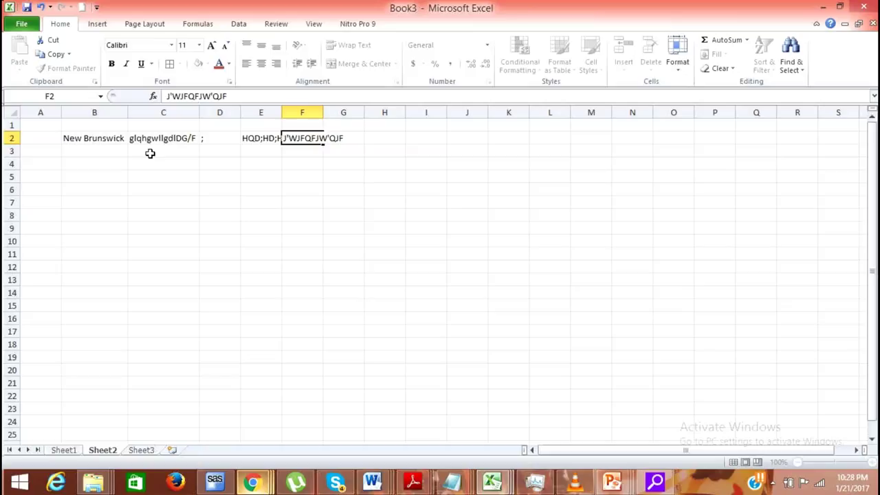
pyautogui.press('Right')
pyautogui.write("HJ;WQ;HF;HHF'")
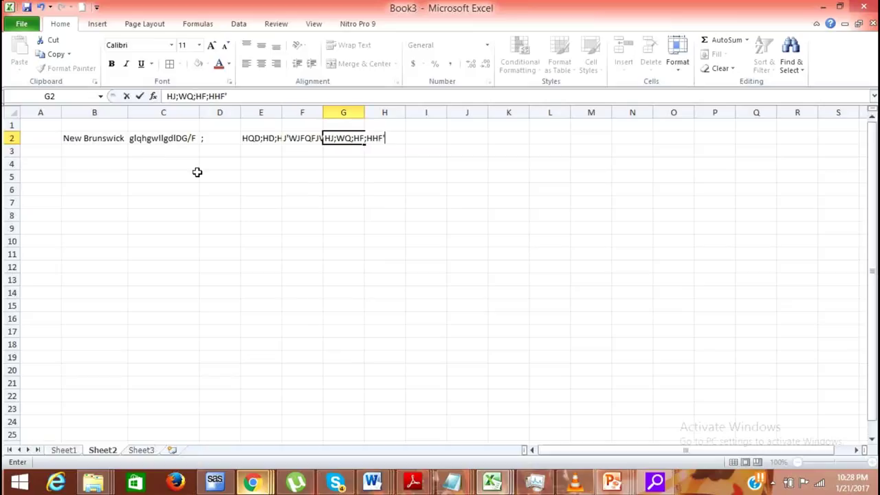
pyautogui.click(220, 188)
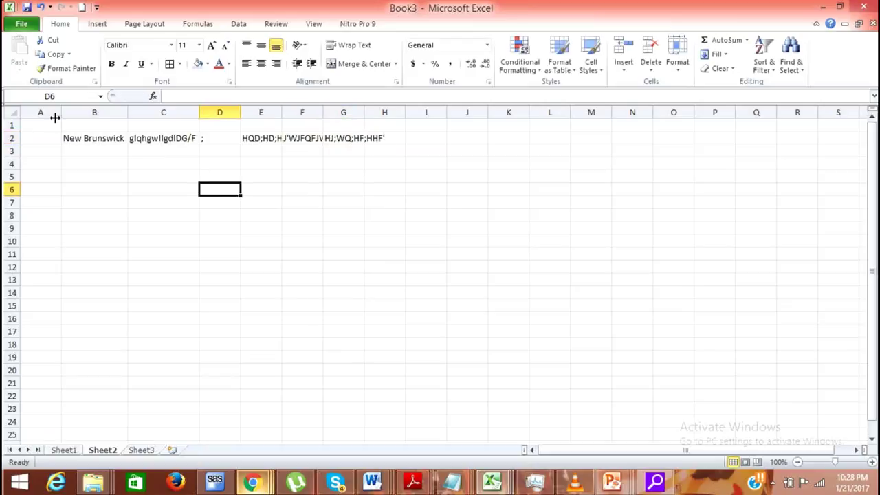
# - Set one column width across the whole sheet, then undo it
pyautogui.click(13, 111)
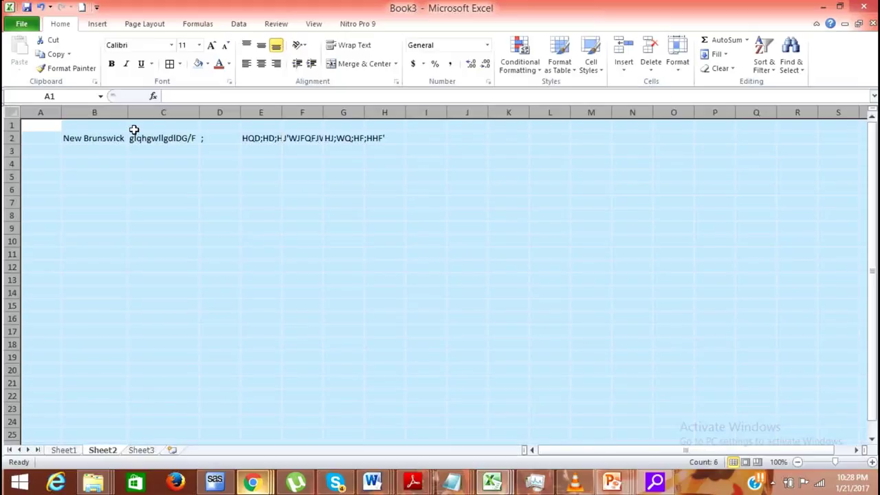
pyautogui.click(27, 139)
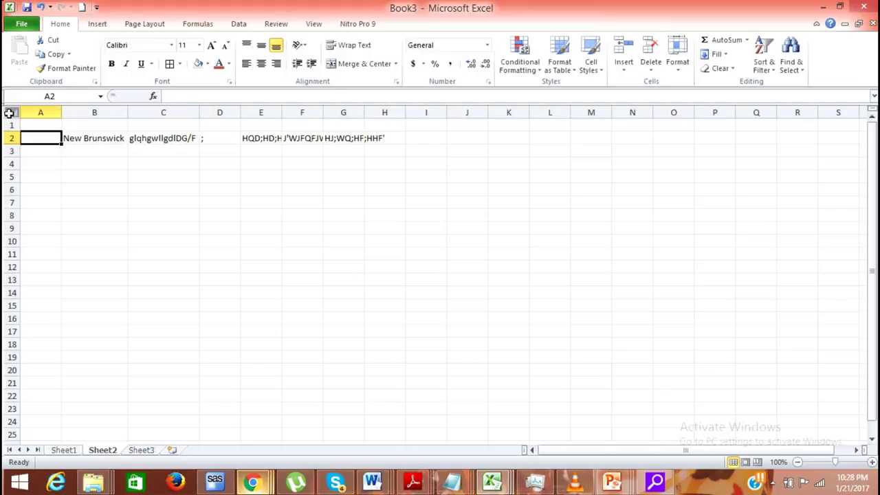
pyautogui.click(9, 114)
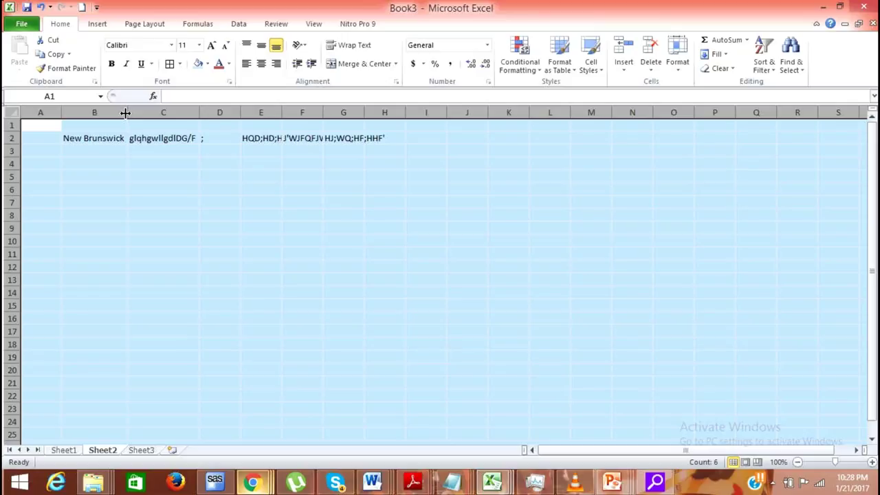
pyautogui.moveTo(125, 113); pyautogui.dragTo(125, 112)
pyautogui.hotkey('ctrl', 'z')
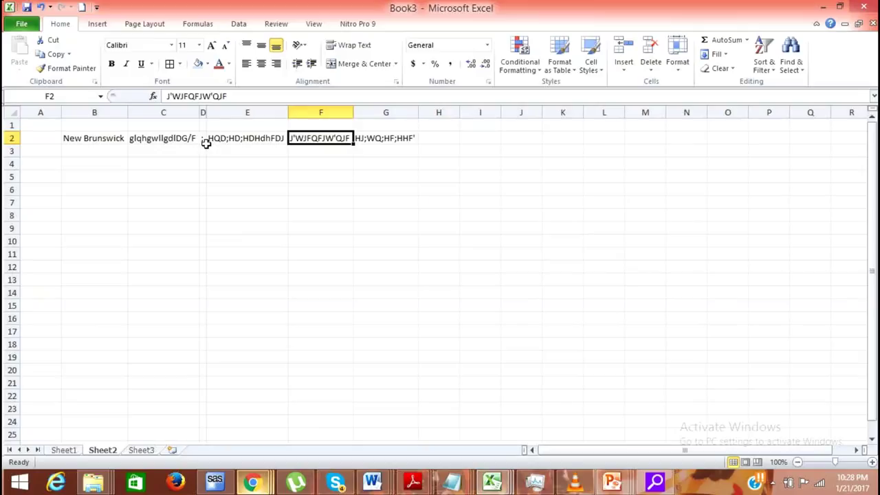
# - Copy B2 and delete the extra entries in C2 through G2
pyautogui.click(101, 141)
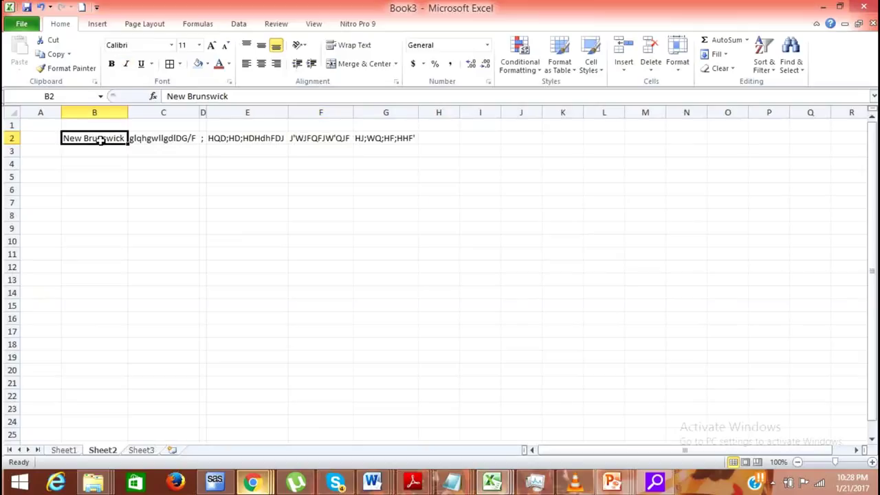
pyautogui.moveTo(100, 140); pyautogui.dragTo(177, 155)
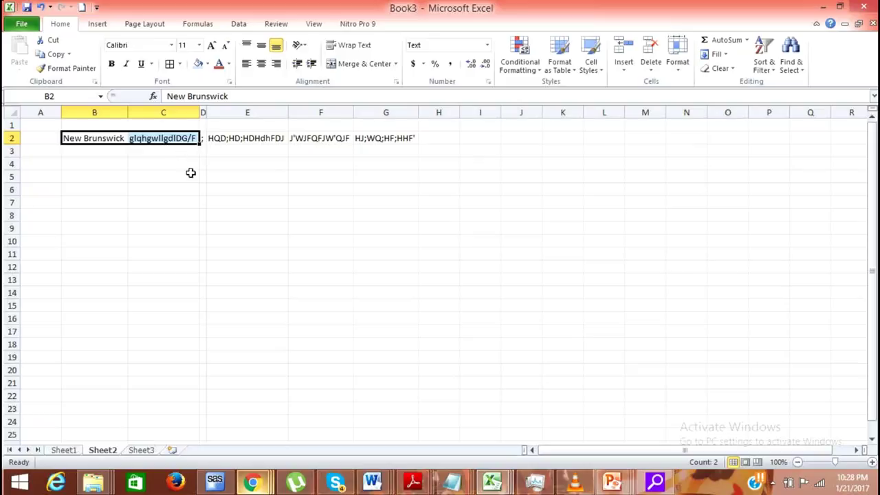
pyautogui.click(90, 140)
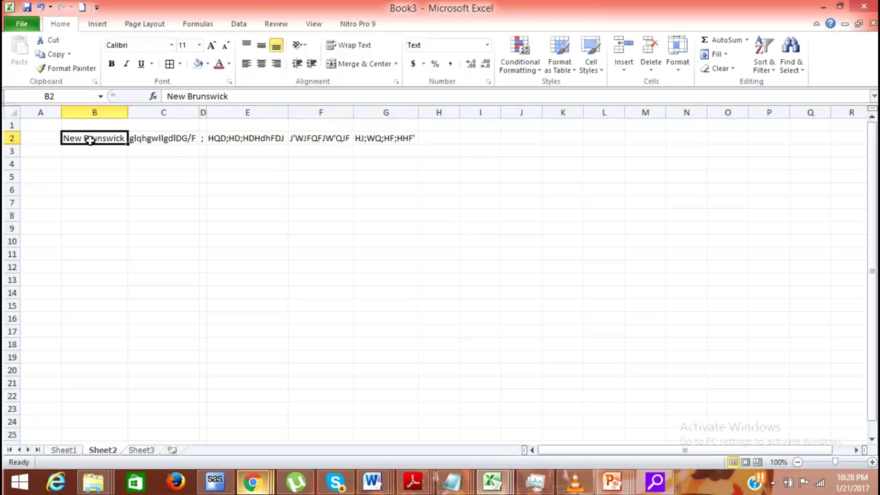
pyautogui.hotkey('ctrl', 'c')
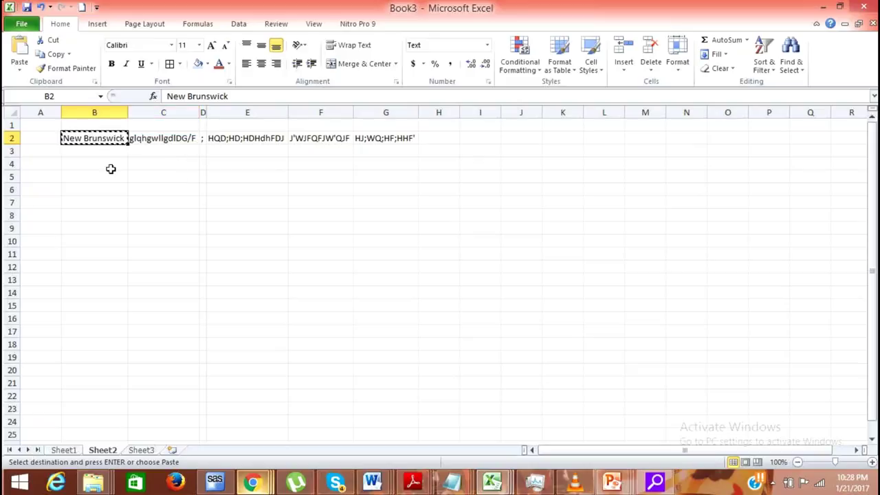
pyautogui.moveTo(162, 138); pyautogui.dragTo(364, 149)
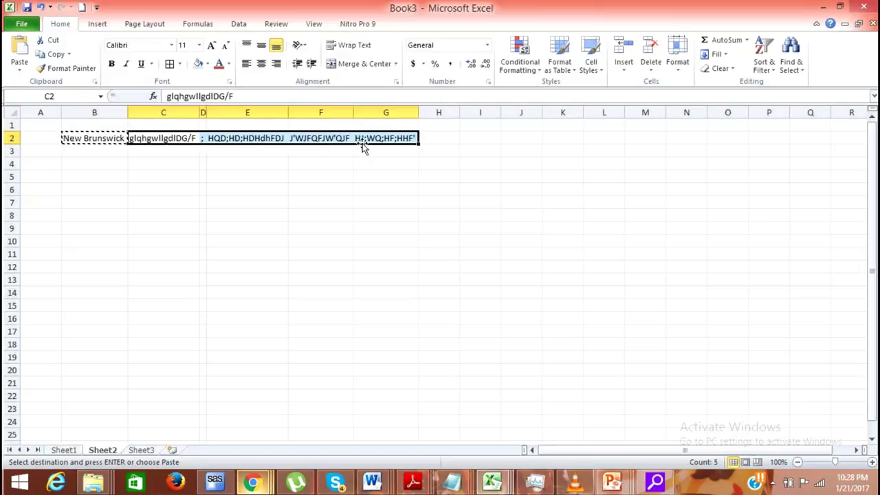
pyautogui.press('Delete')
pyautogui.click(276, 197)
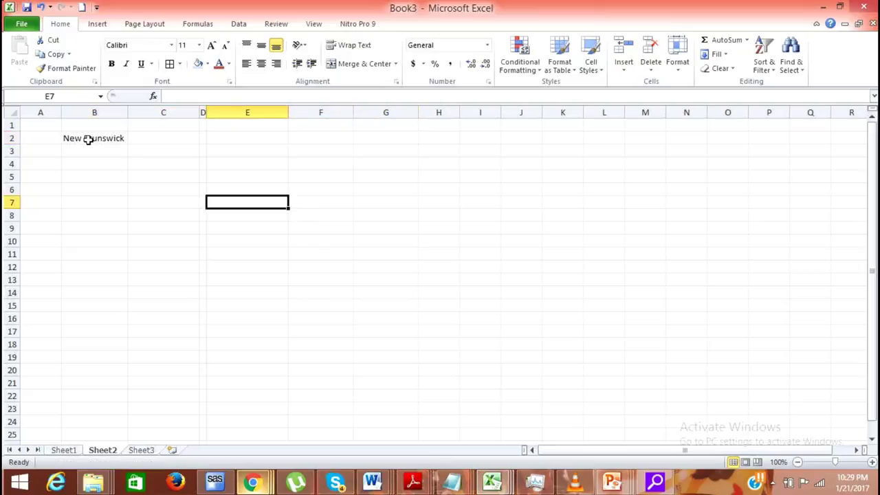
# - Merge B2 through G2 into one cell with Merge Cells
pyautogui.moveTo(88, 139); pyautogui.dragTo(375, 138)
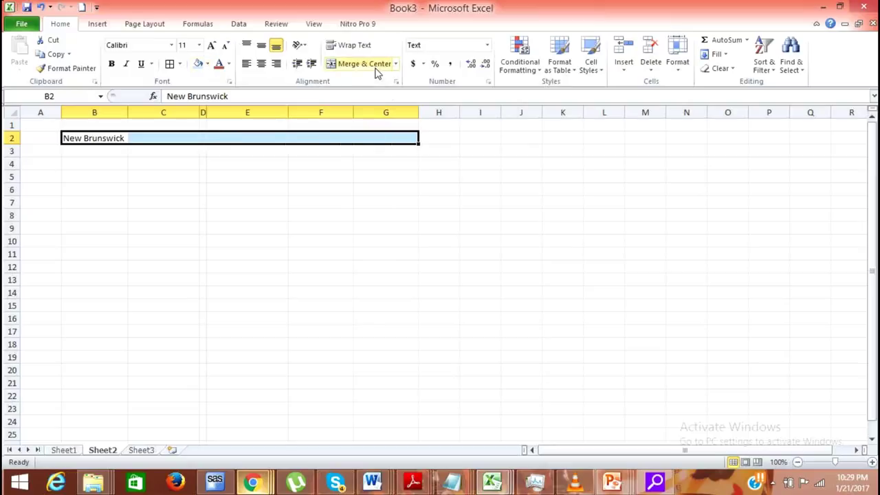
pyautogui.click(396, 63)
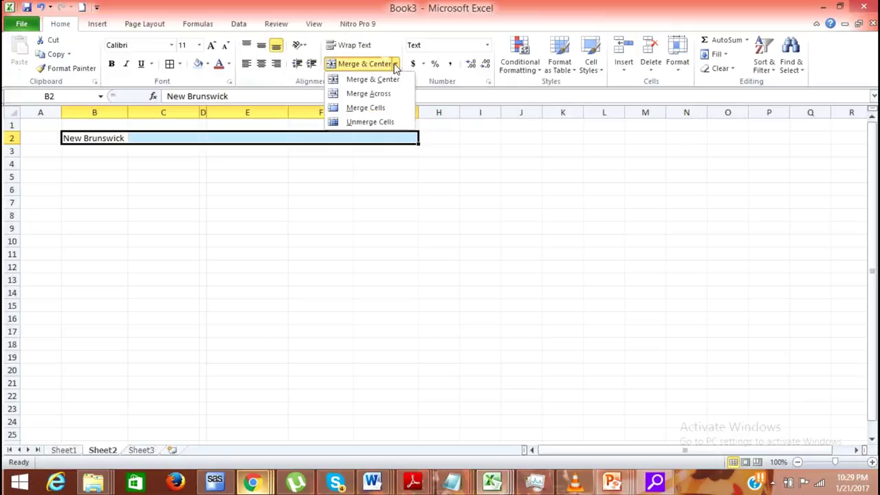
pyautogui.click(368, 108)
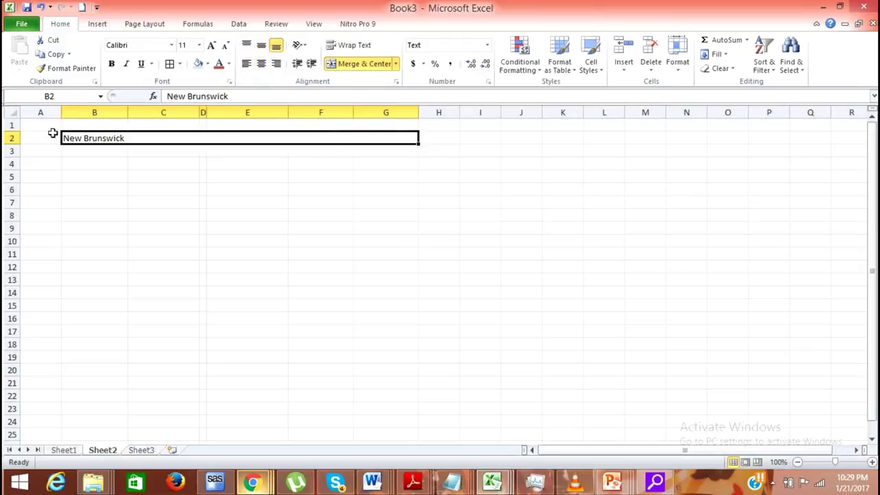
# - Make row 2 taller and try top, middle, left and center alignment on New Brunswick
pyautogui.moveTo(12, 144); pyautogui.dragTo(14, 166)
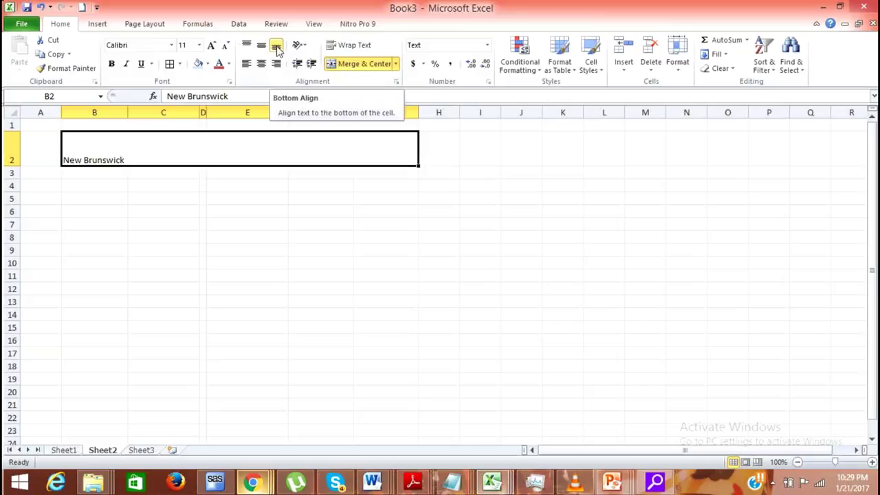
pyautogui.click(261, 48)
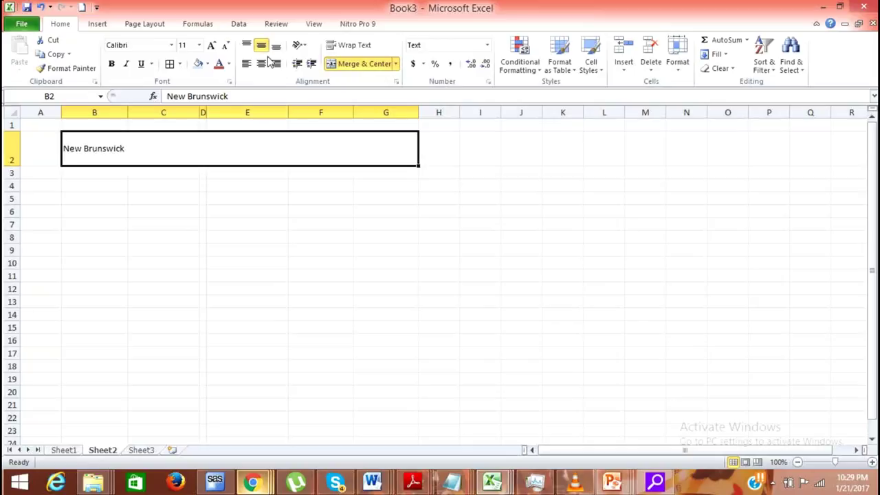
pyautogui.click(246, 46)
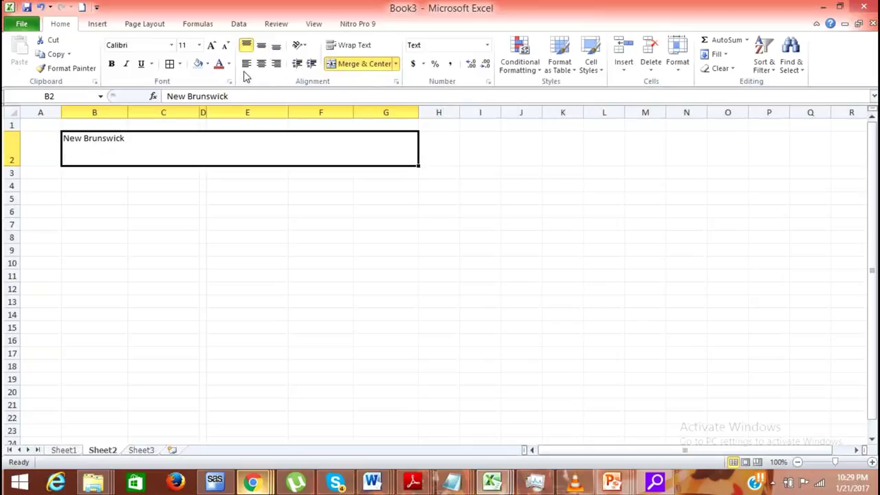
pyautogui.click(246, 64)
pyautogui.click(261, 65)
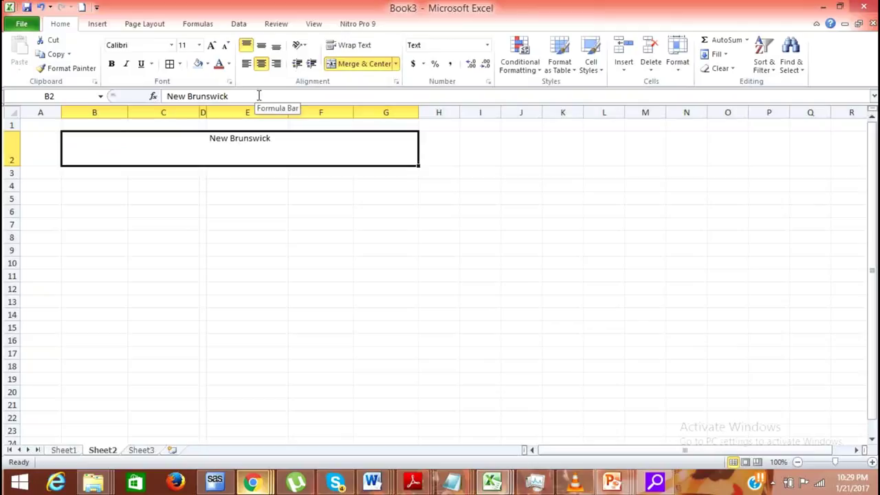
# - Leave New Brunswick middle- and center-aligned, keeping the text orientation unchanged
pyautogui.click(262, 47)
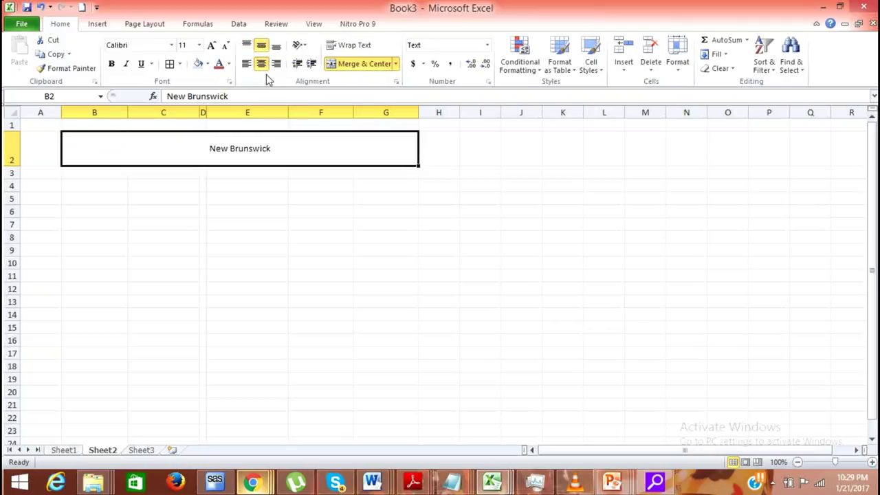
pyautogui.click(277, 64)
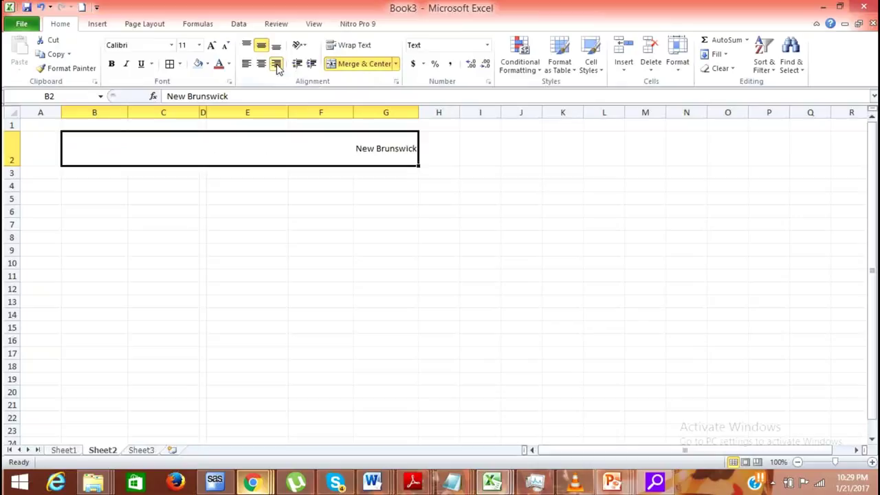
pyautogui.click(262, 66)
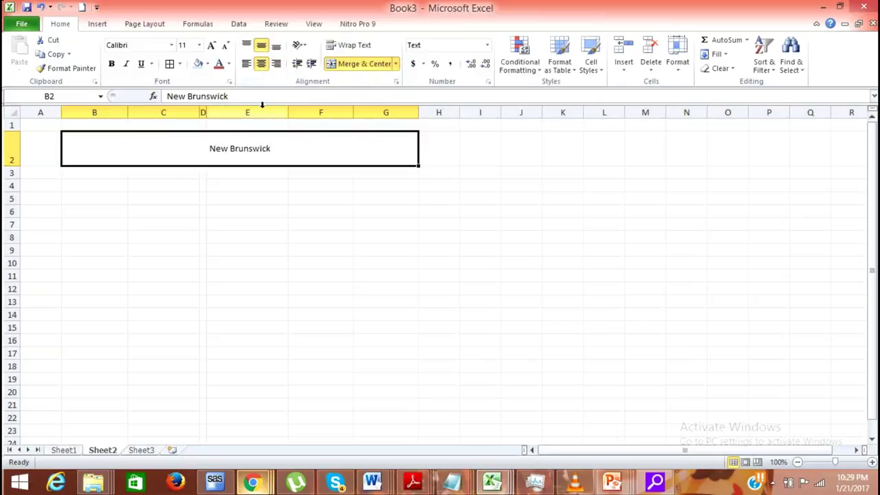
pyautogui.click(260, 50)
pyautogui.click(301, 45)
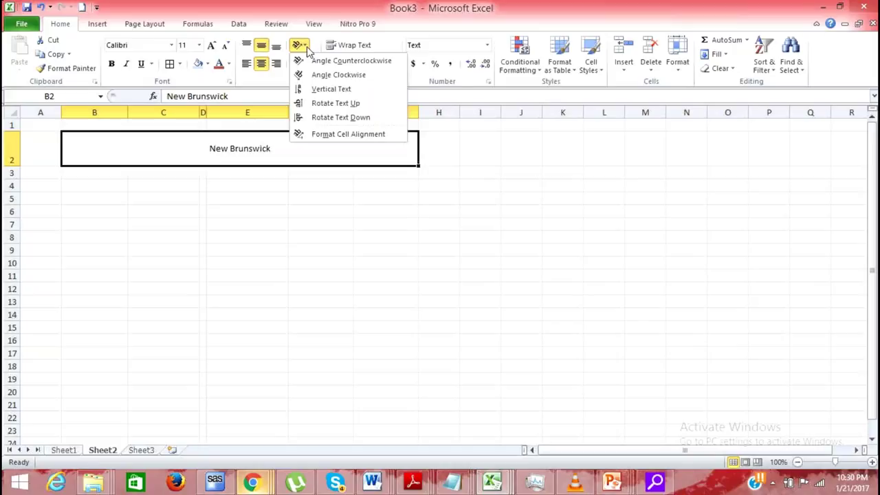
pyautogui.click(189, 222)
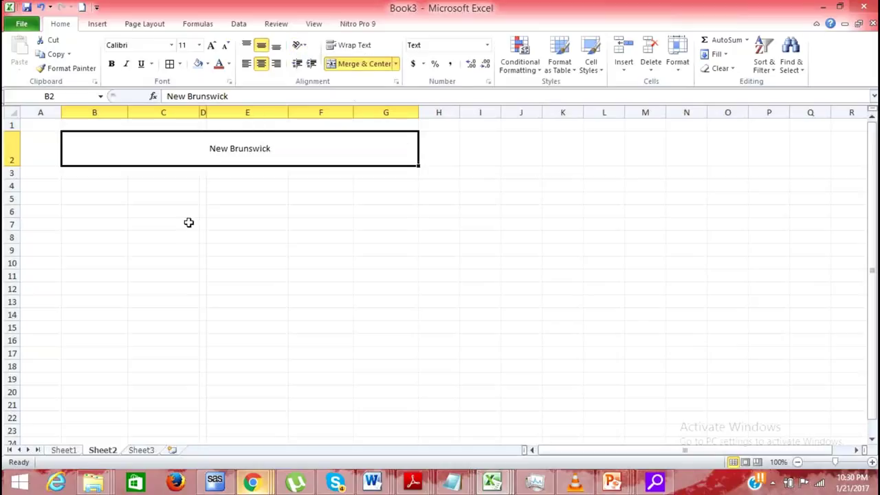
# - Try a light pink fill, then fill the merged heading with custom light blue (186, 222, 254)
pyautogui.click(205, 64)
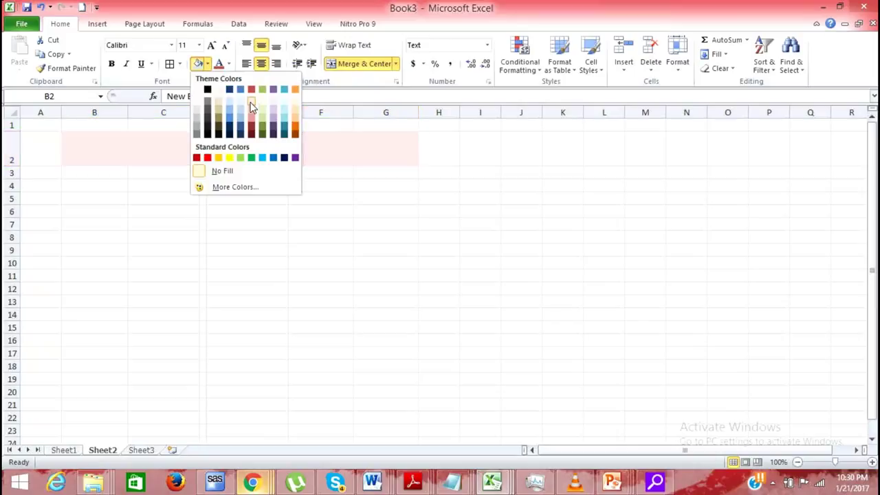
pyautogui.click(252, 105)
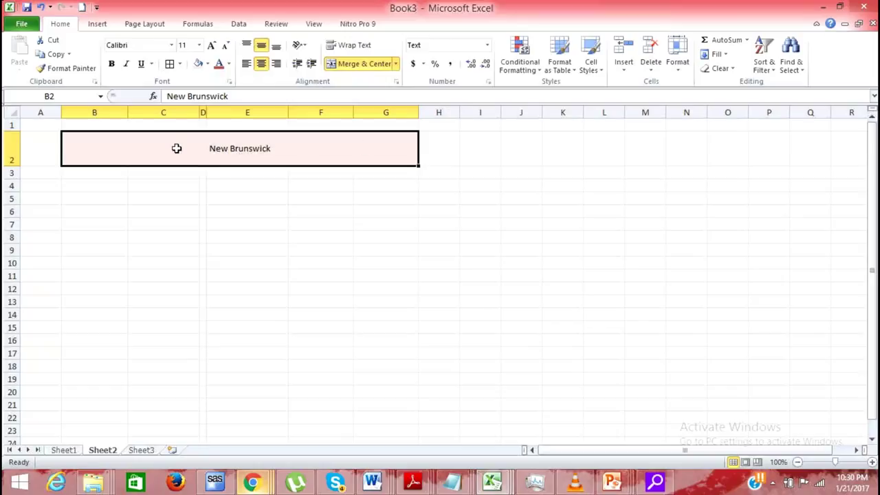
pyautogui.click(206, 64)
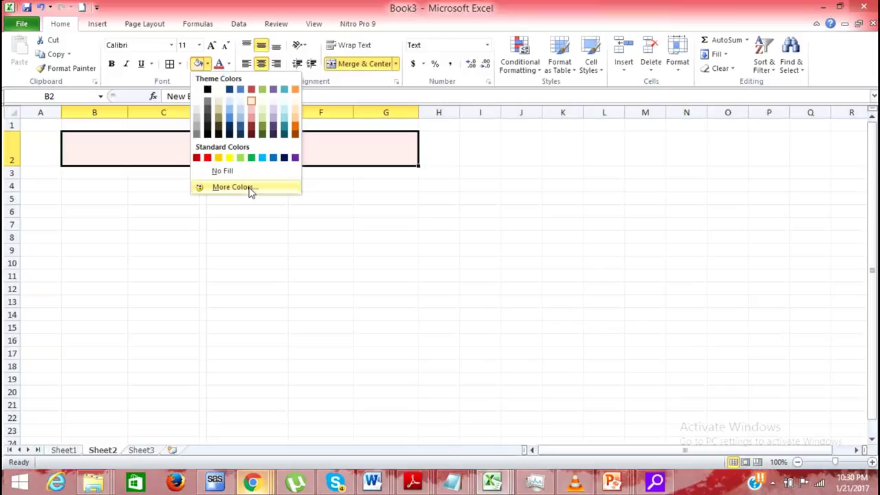
pyautogui.click(234, 187)
pyautogui.click(704, 204)
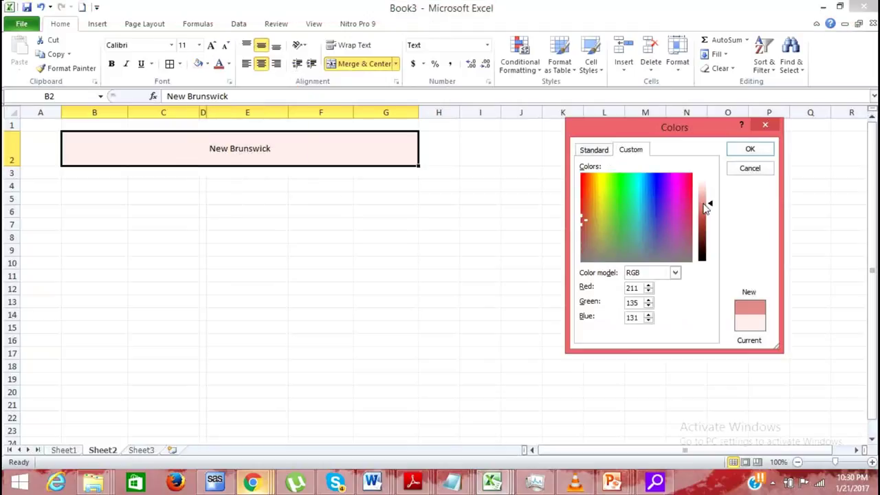
pyautogui.click(590, 152)
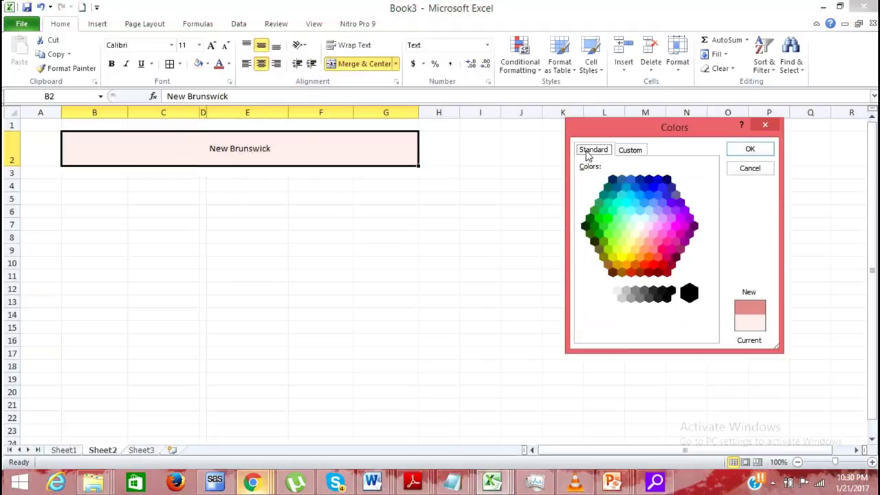
pyautogui.click(630, 150)
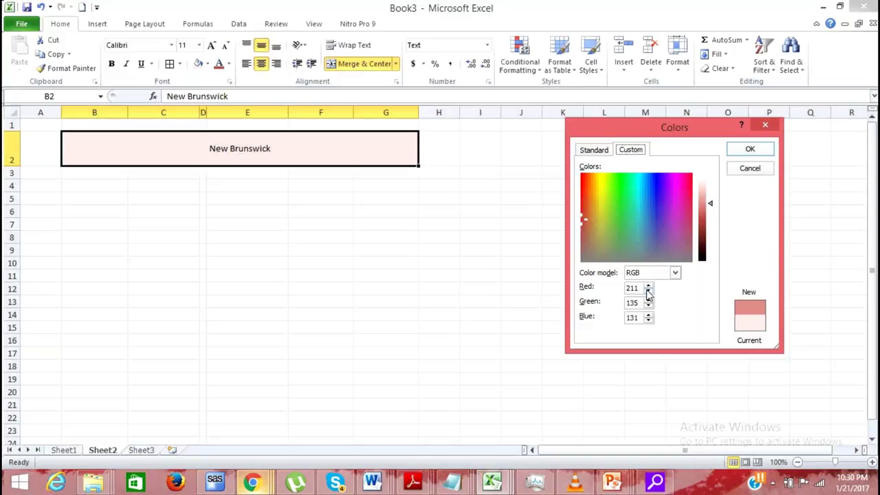
pyautogui.click(642, 178)
pyautogui.click(709, 191)
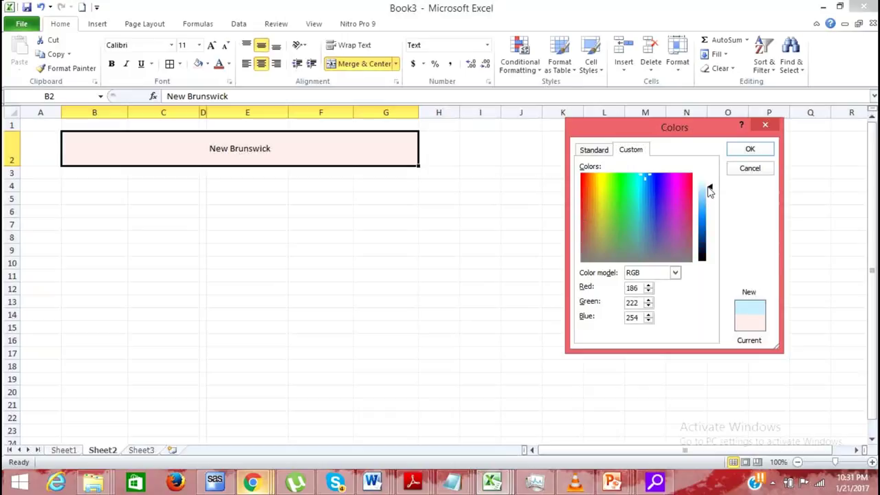
pyautogui.click(750, 150)
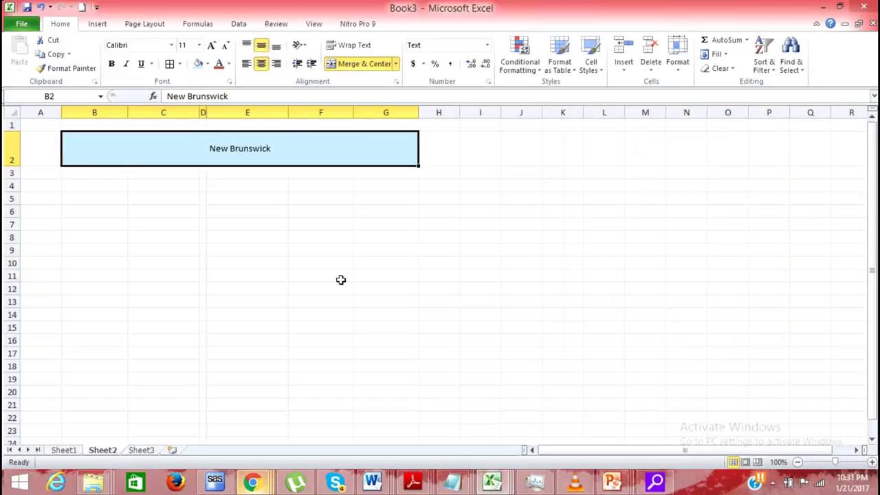
pyautogui.click(341, 280)
# - Reselect the New Brunswick header and enlarge its text stepwise, trying size 72
pyautogui.click(191, 157)
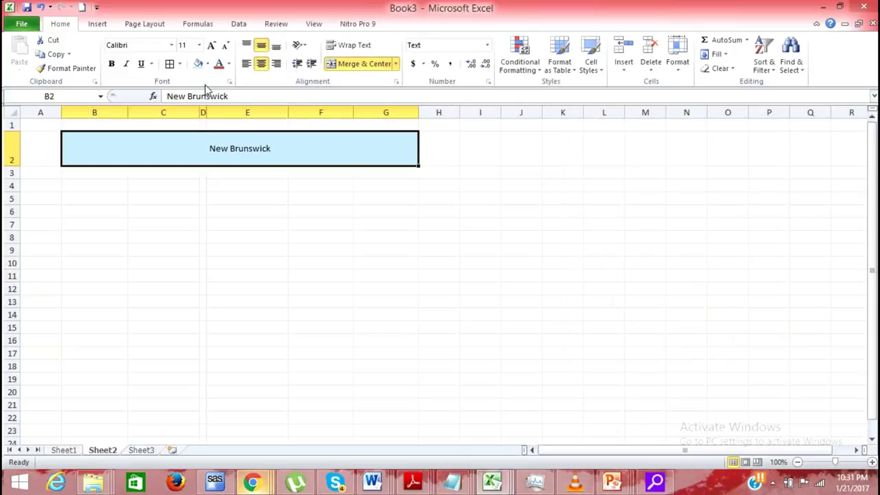
pyautogui.click(213, 46)
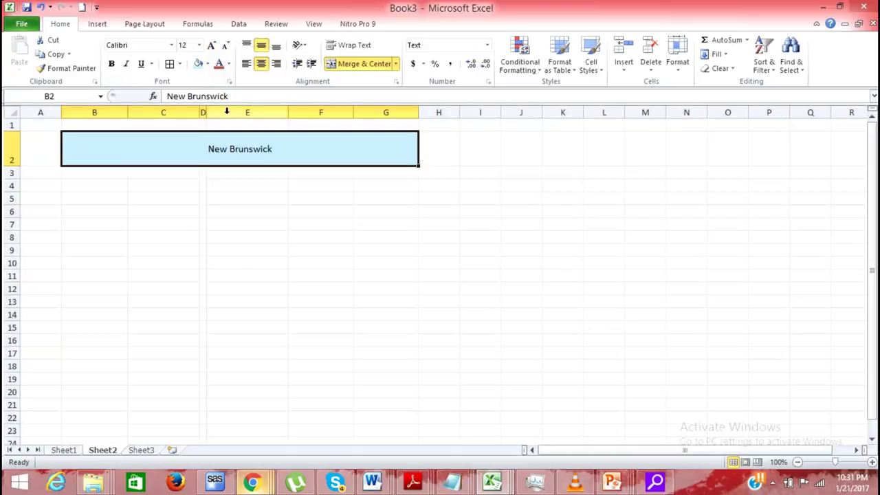
pyautogui.click(212, 46)
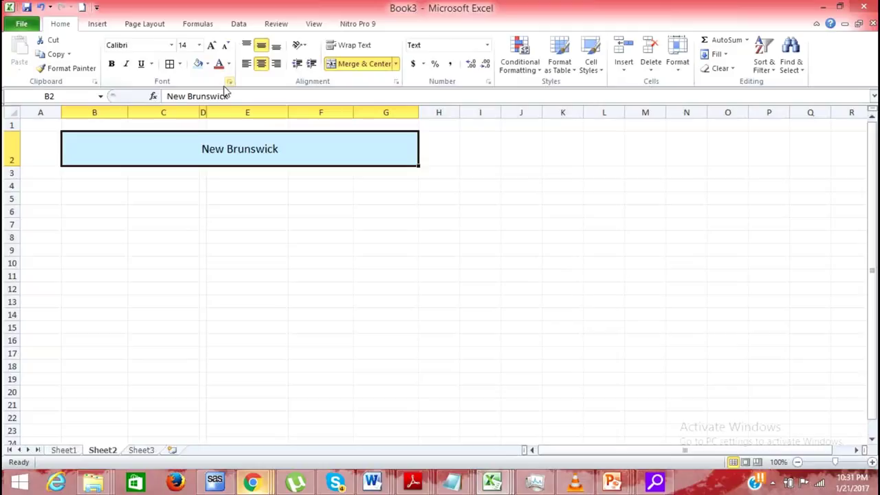
pyautogui.click(213, 45)
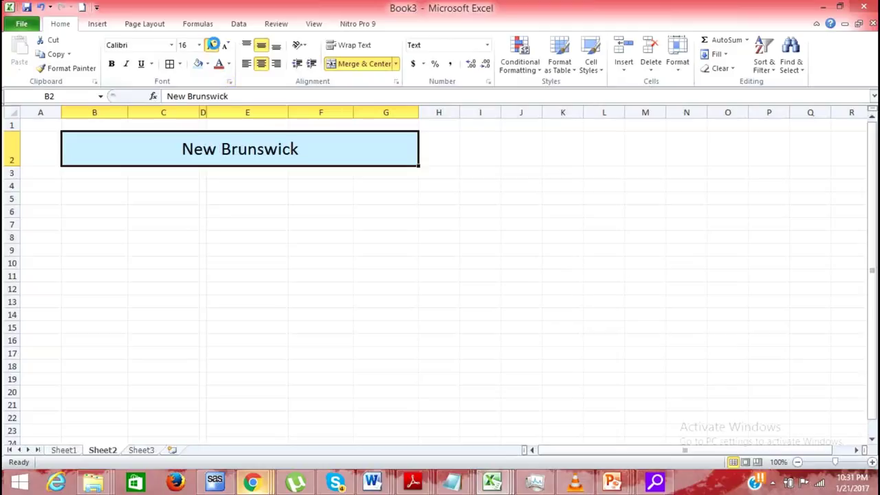
pyautogui.click(213, 44)
pyautogui.click(199, 44)
pyautogui.click(212, 112)
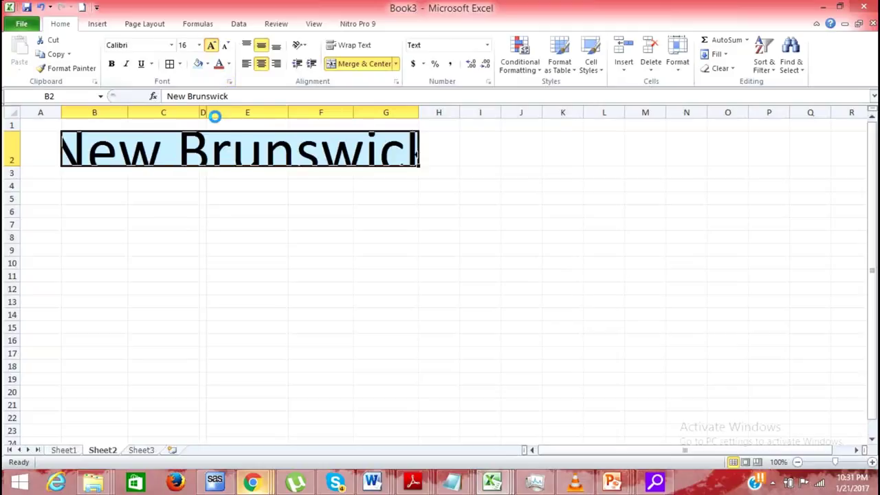
# - Shrink the header text back down and set its font size to 26
pyautogui.click(225, 46)
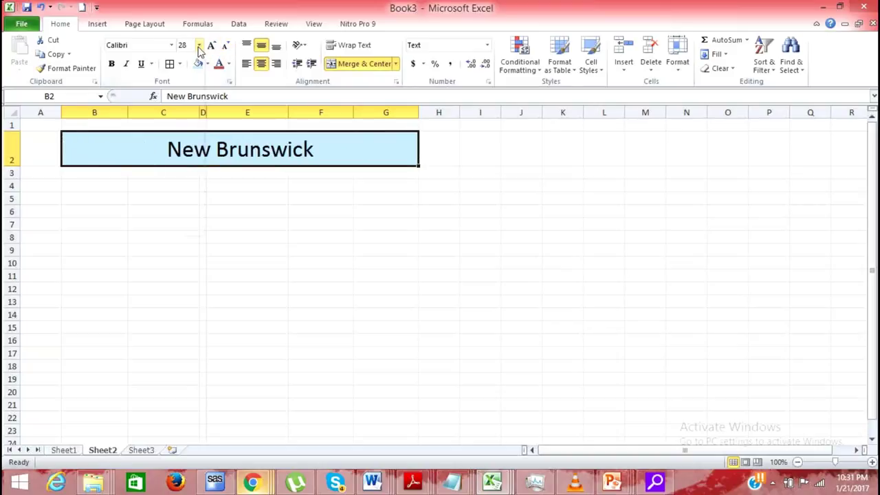
pyautogui.click(198, 46)
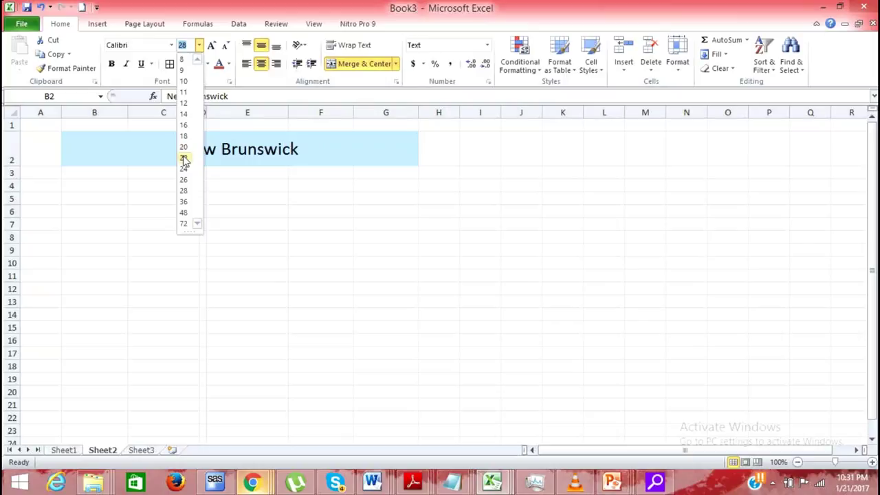
pyautogui.click(185, 180)
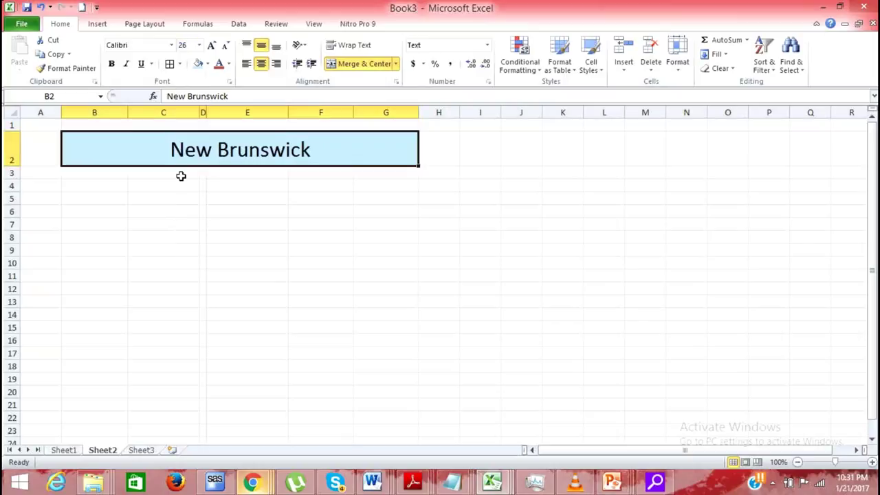
pyautogui.click(172, 47)
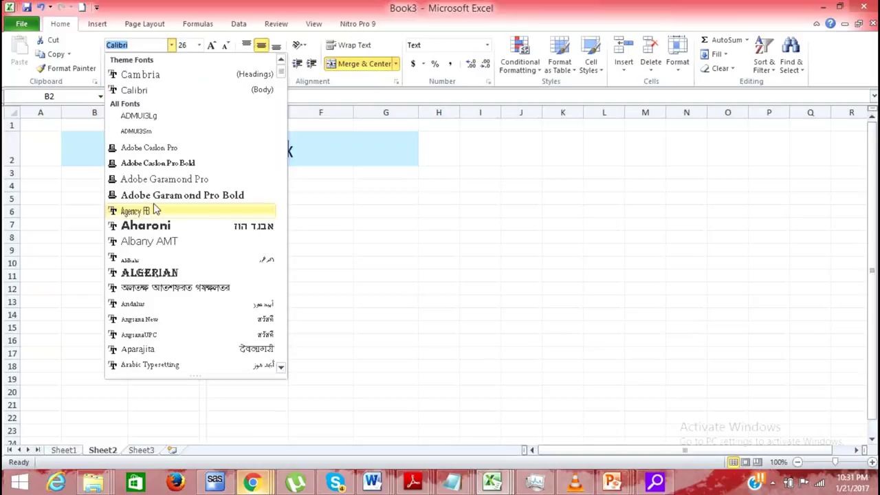
# - Set the header font to Adobe Caslon Pro, underline it, and colour it Blue, Accent 1
pyautogui.click(157, 165)
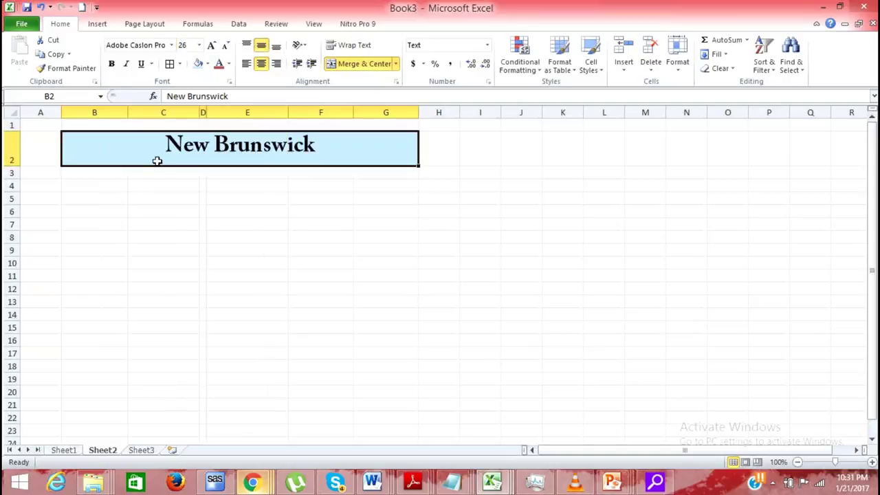
pyautogui.click(140, 65)
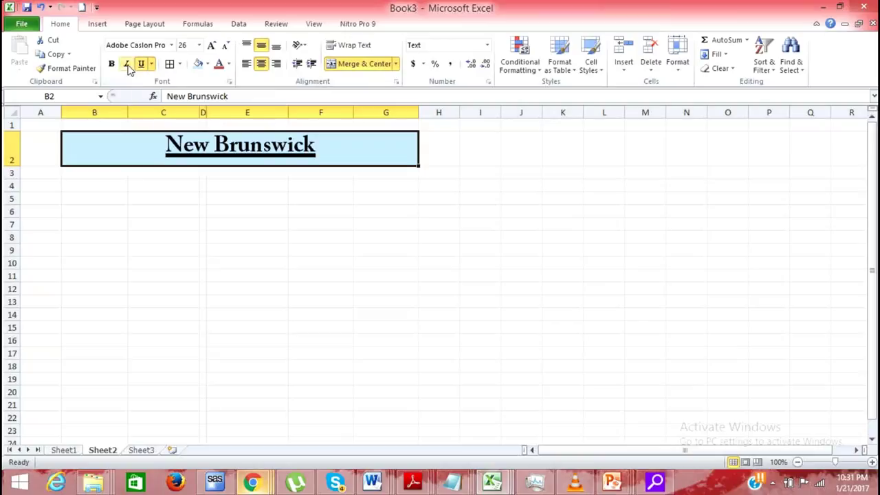
pyautogui.click(229, 65)
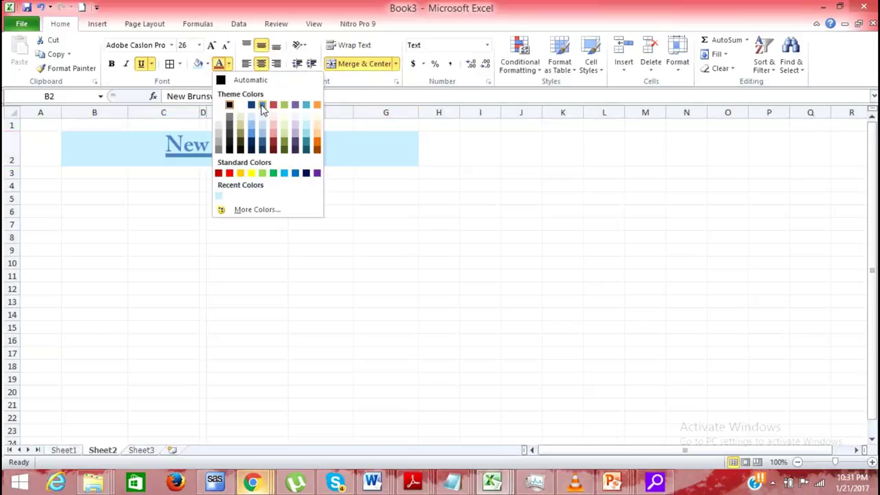
pyautogui.click(262, 105)
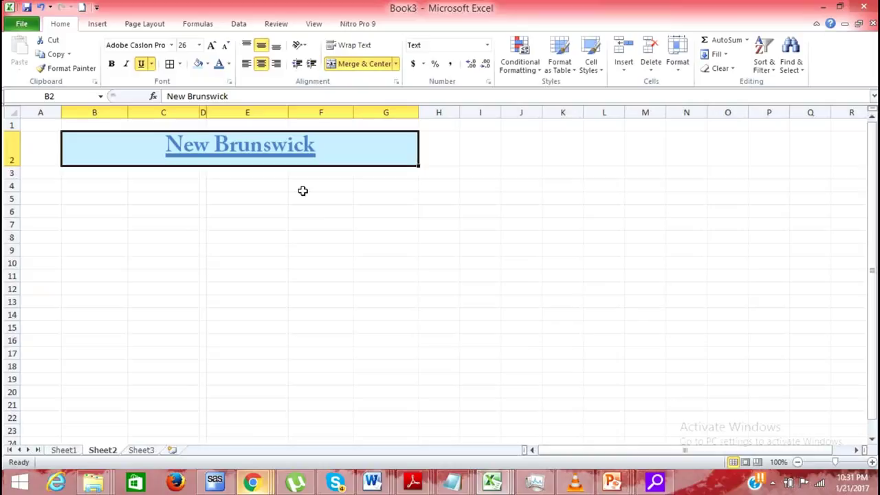
# - Try Fill horizontal and Center vertical alignment in Format Cells, then discard the changes
pyautogui.click(397, 83)
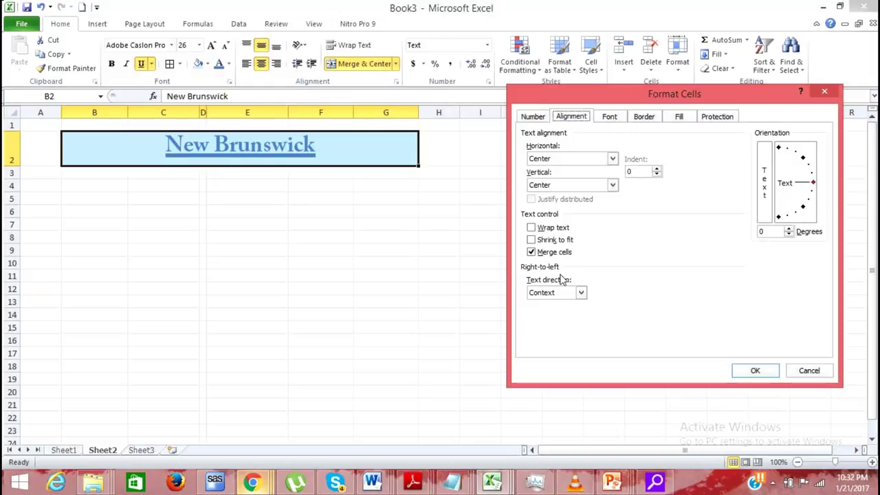
pyautogui.click(612, 158)
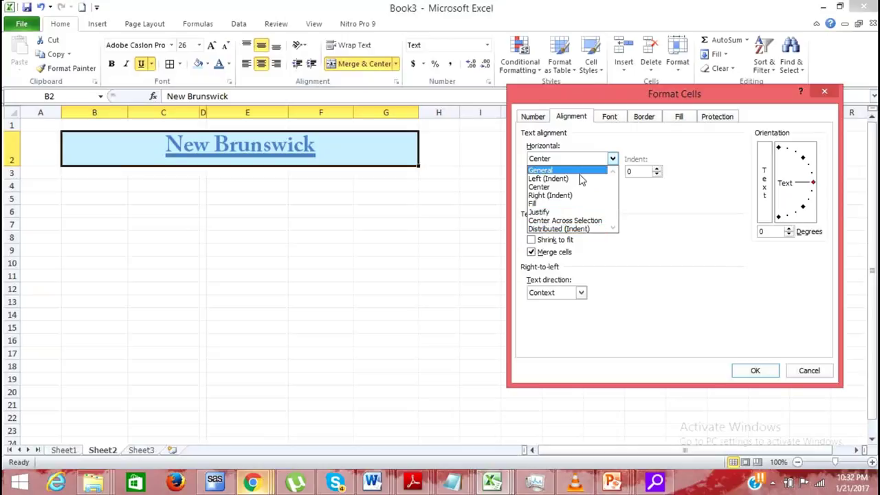
pyautogui.click(576, 204)
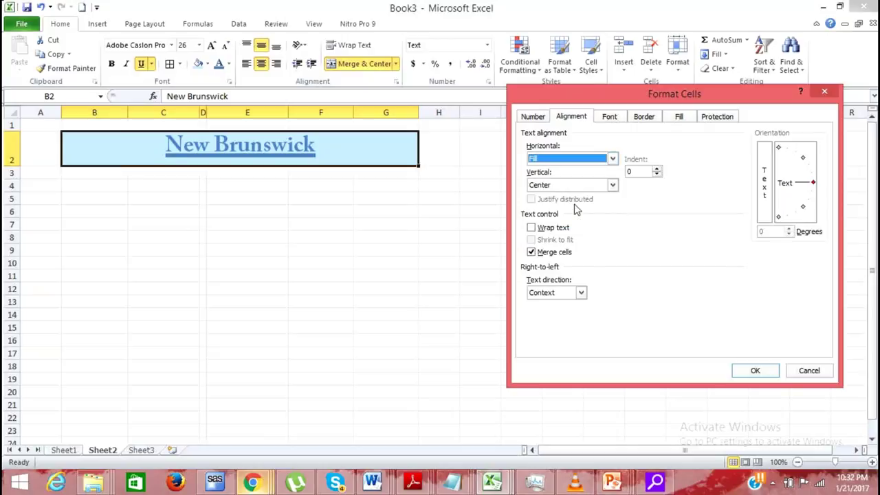
pyautogui.click(612, 185)
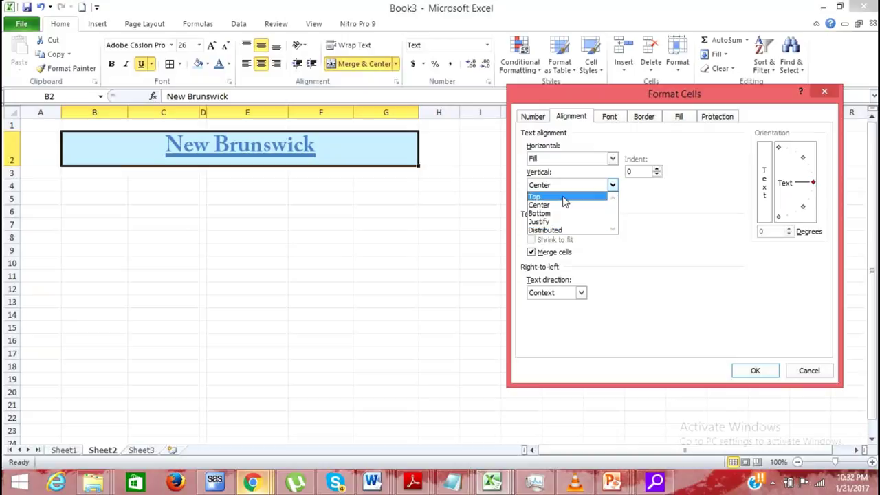
pyautogui.click(696, 227)
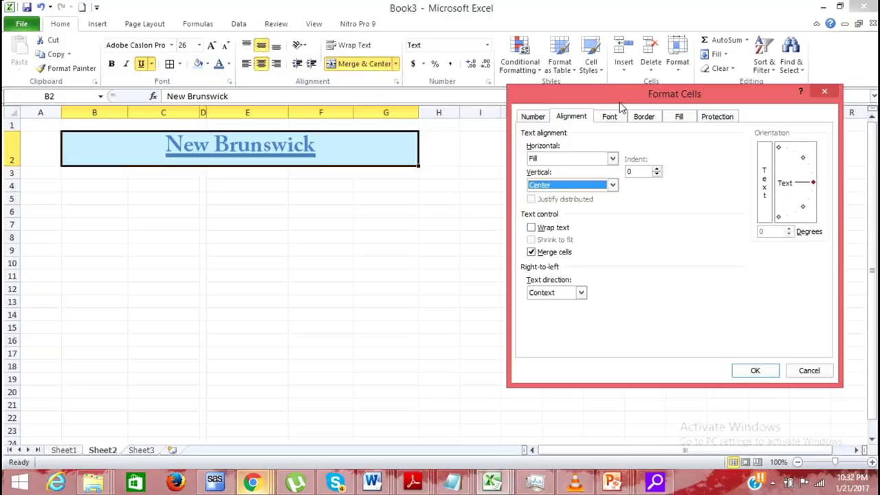
pyautogui.press('Escape')
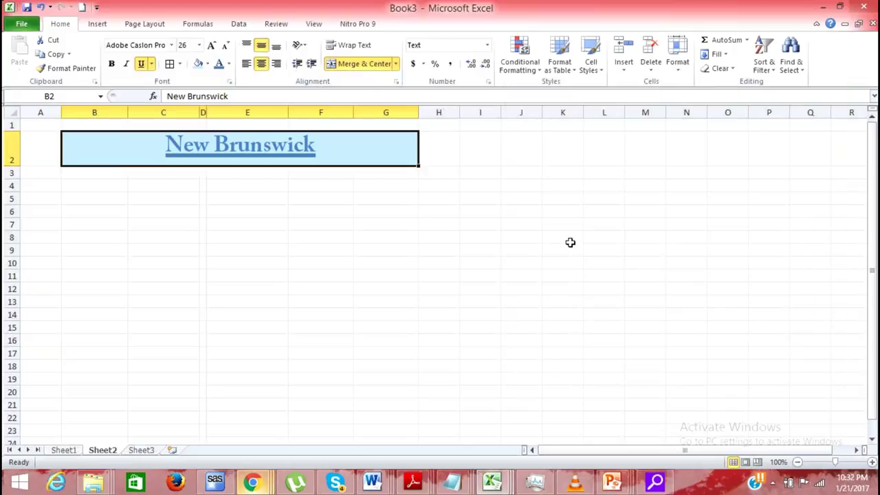
# - Set both horizontal and vertical alignment of the header to Justify and apply
pyautogui.click(397, 83)
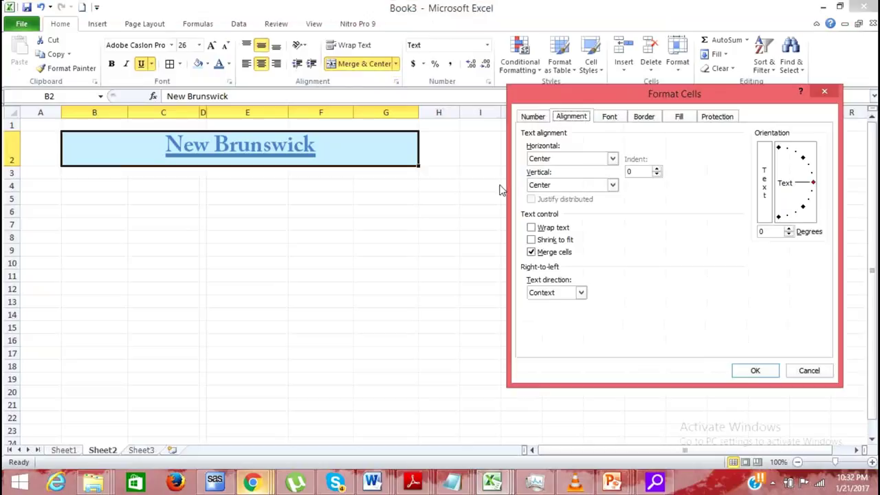
pyautogui.click(605, 158)
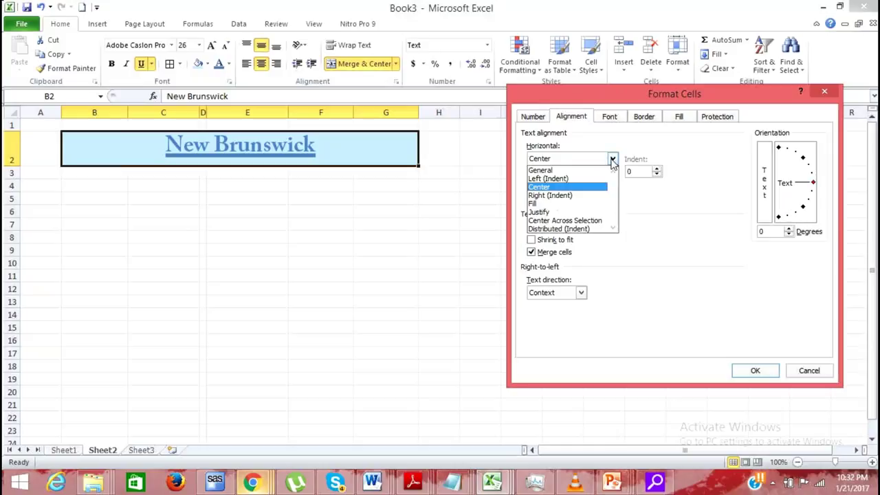
pyautogui.click(578, 213)
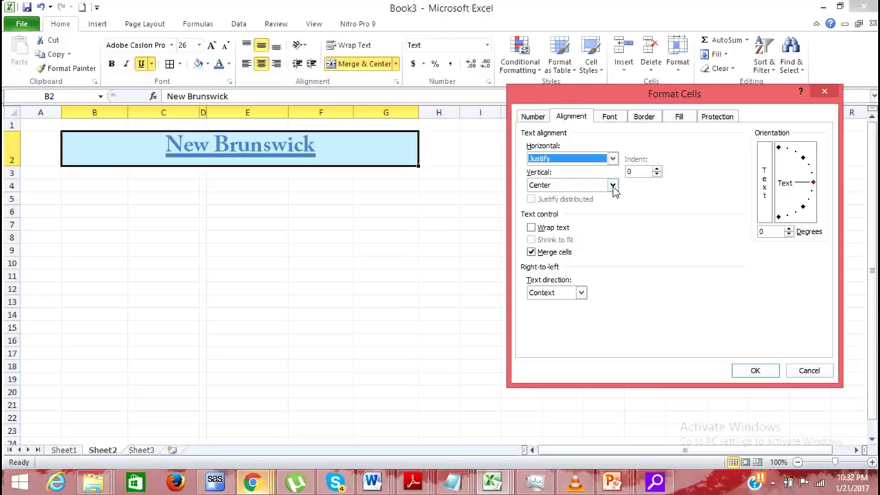
pyautogui.click(613, 186)
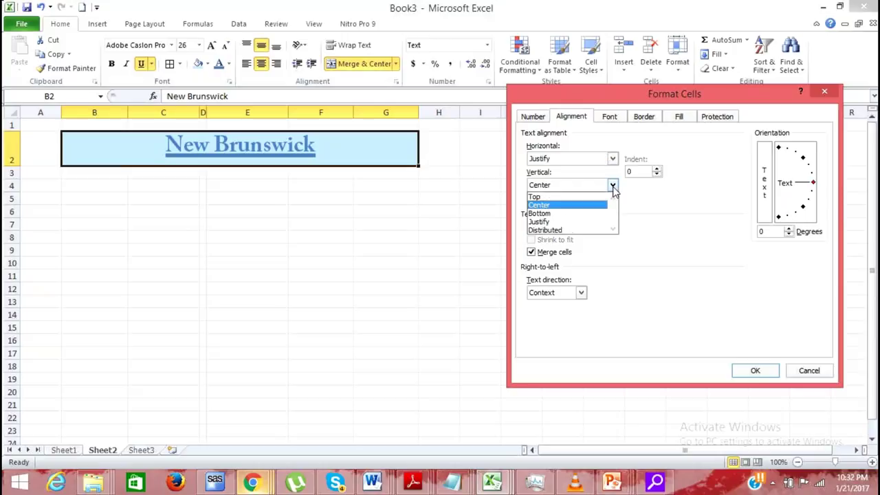
pyautogui.click(557, 221)
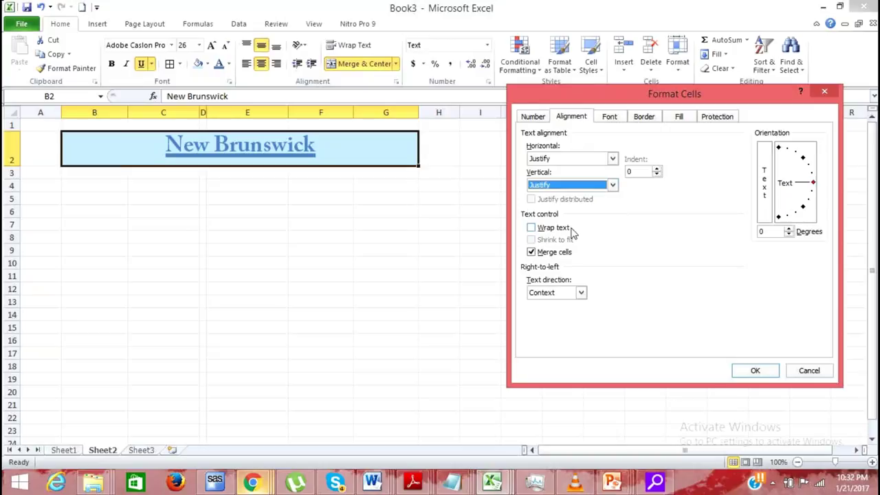
pyautogui.click(751, 372)
pyautogui.click(386, 263)
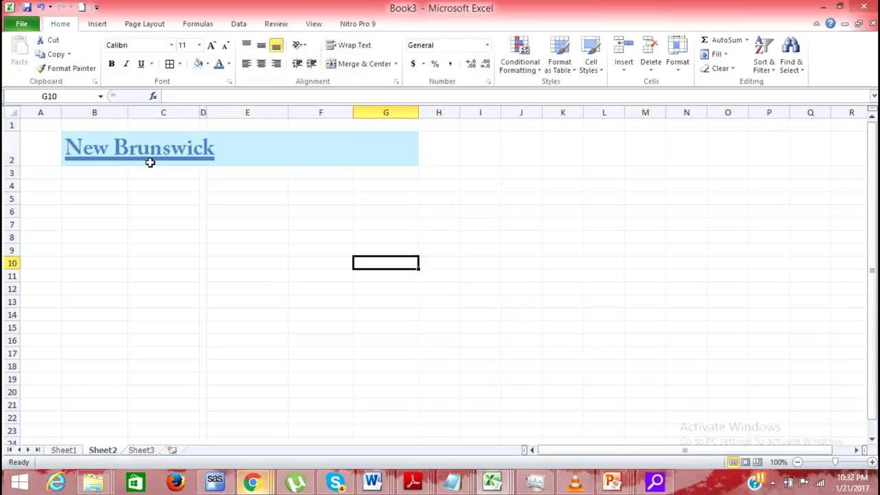
pyautogui.click(157, 148)
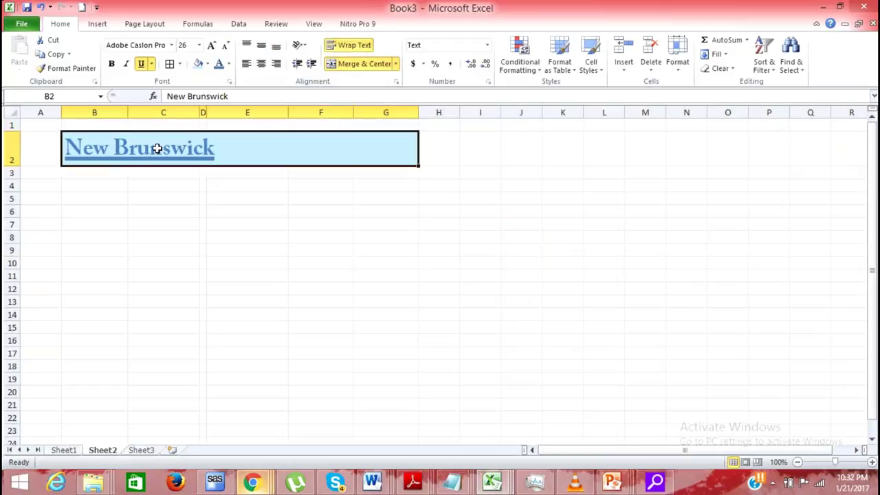